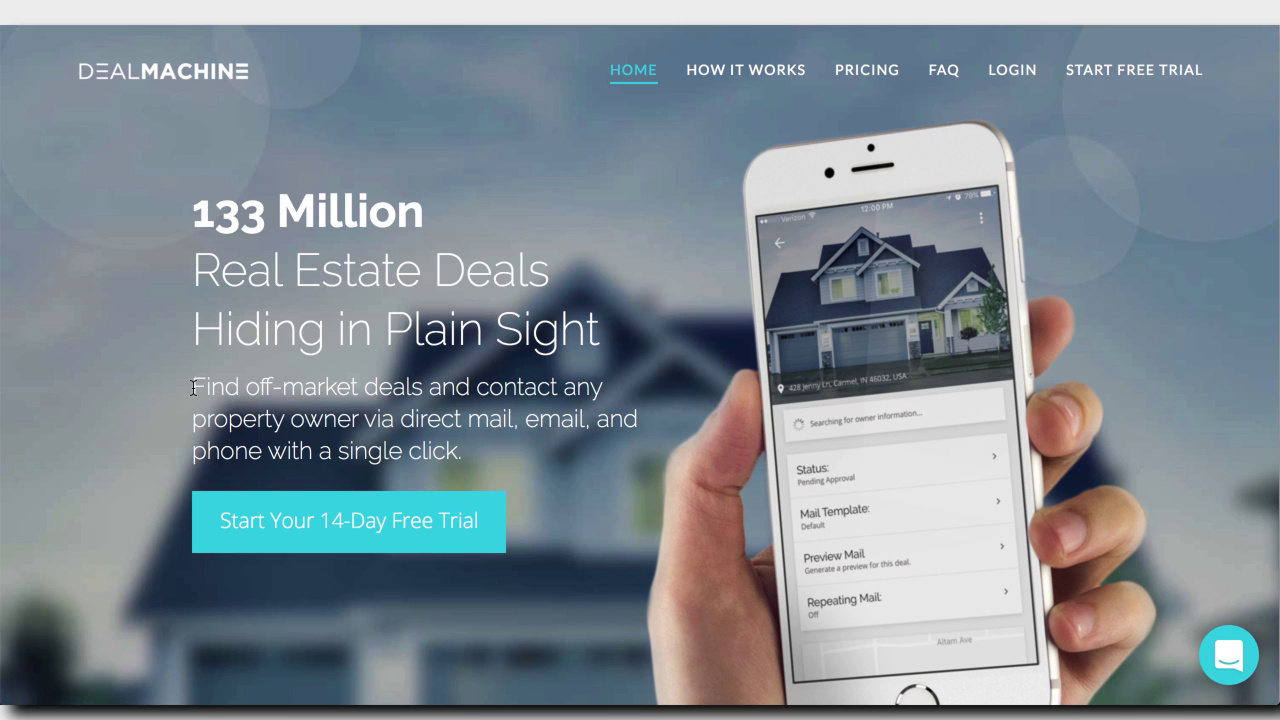
Step: Select the first lines of the DealMachine hero subheading, then scroll down the page
left_click_drag(193, 388, 464, 428)
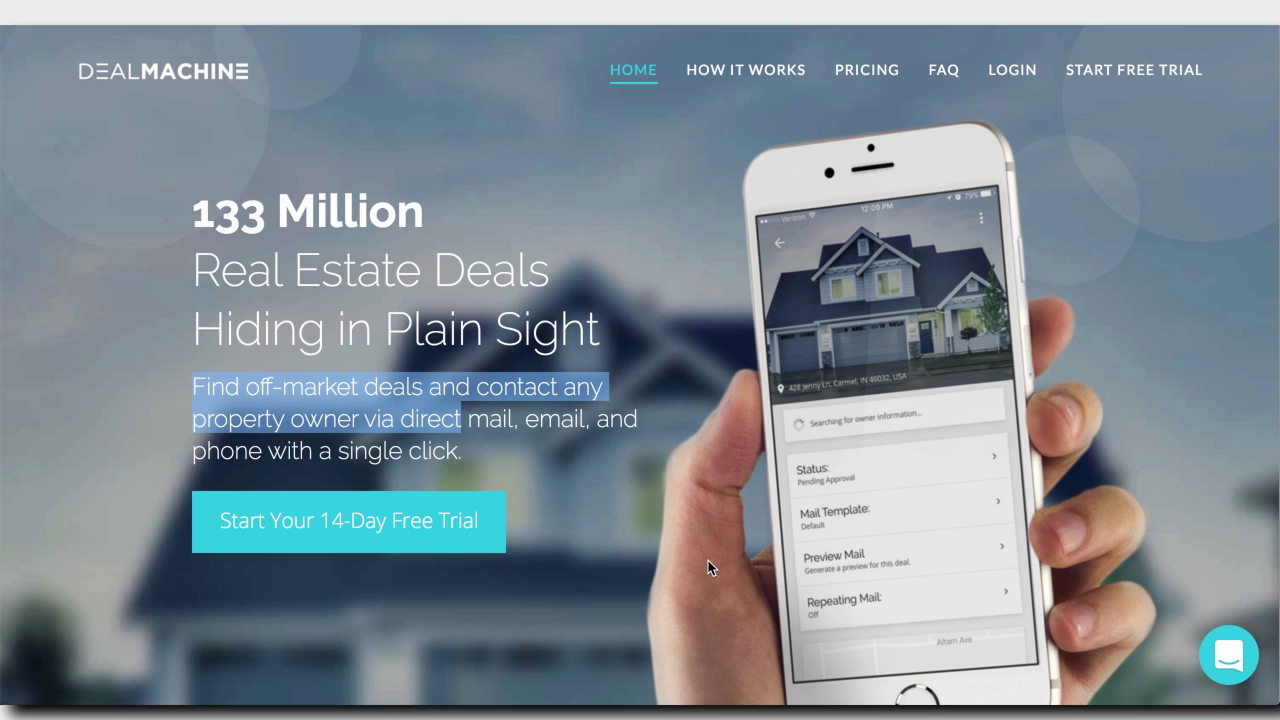
scroll(906, 612, "down", 10)
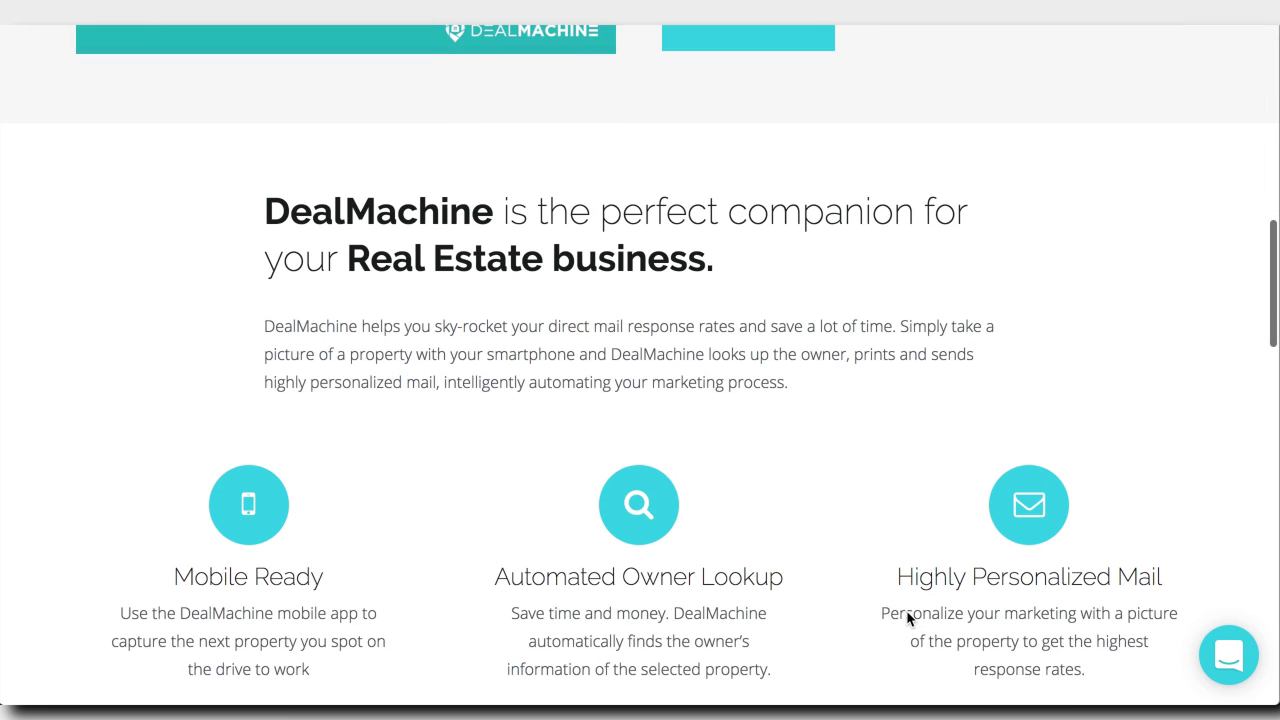
scroll(906, 612, "down", 1)
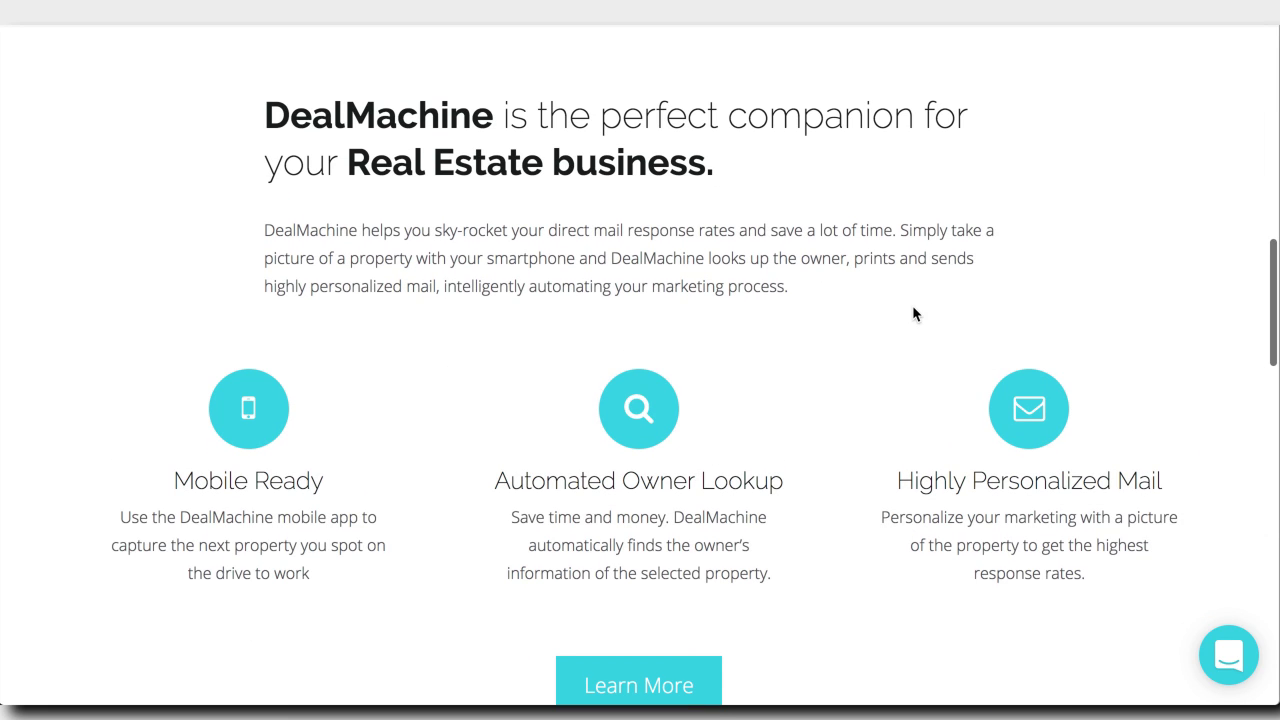
scroll(914, 314, "up", 3)
scroll(912, 314, "up", 3)
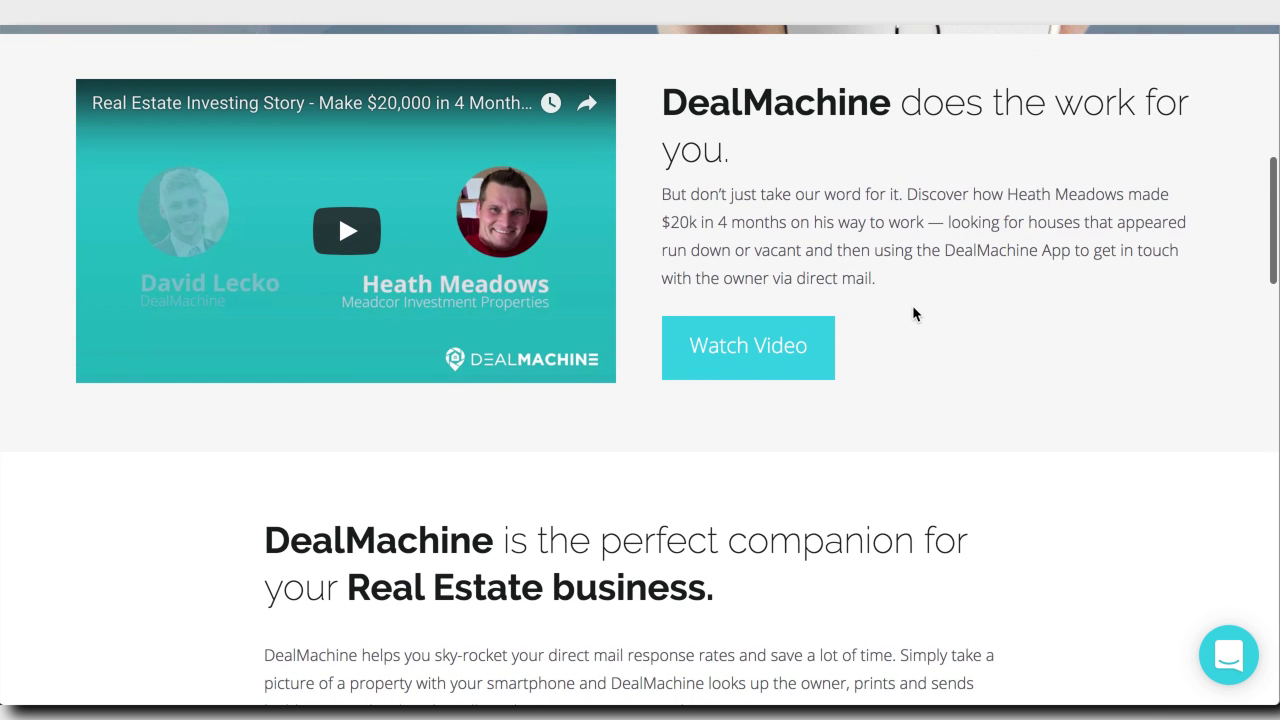
scroll(912, 314, "down", 7)
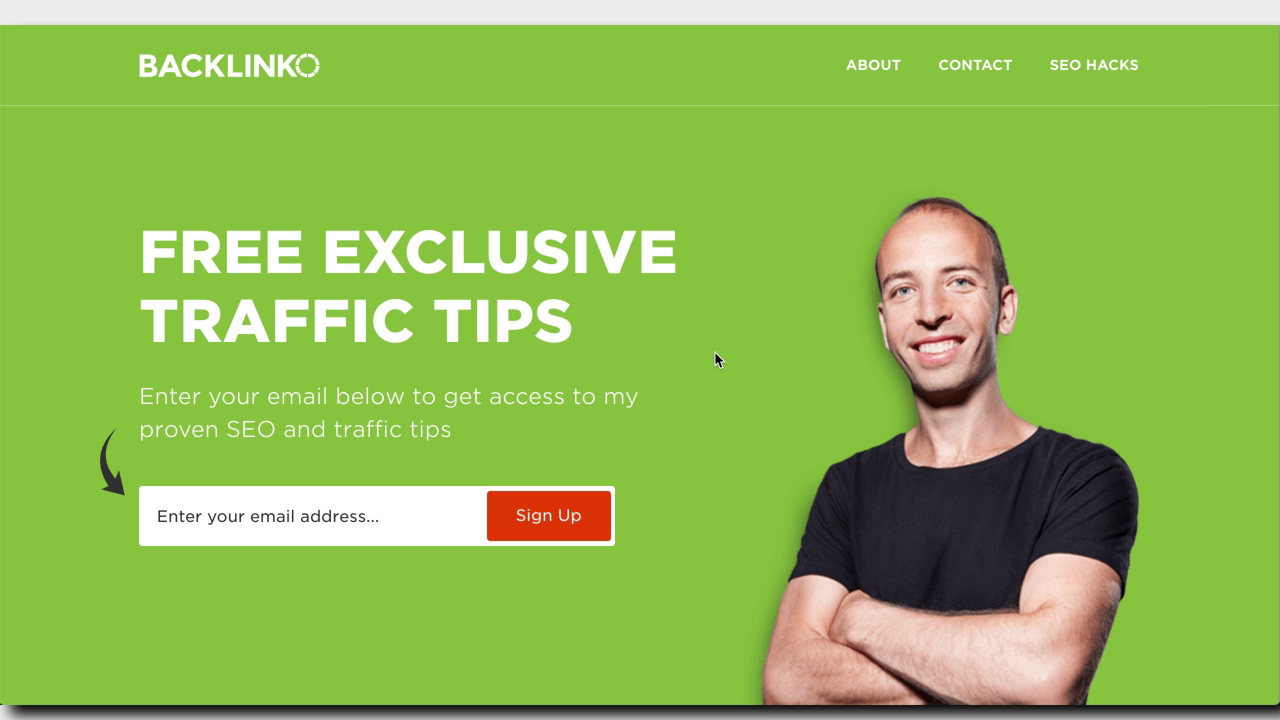
Step: Scroll the Backlinko article, open the case study sign-up form, then dismiss it
scroll(715, 352, "down", 7)
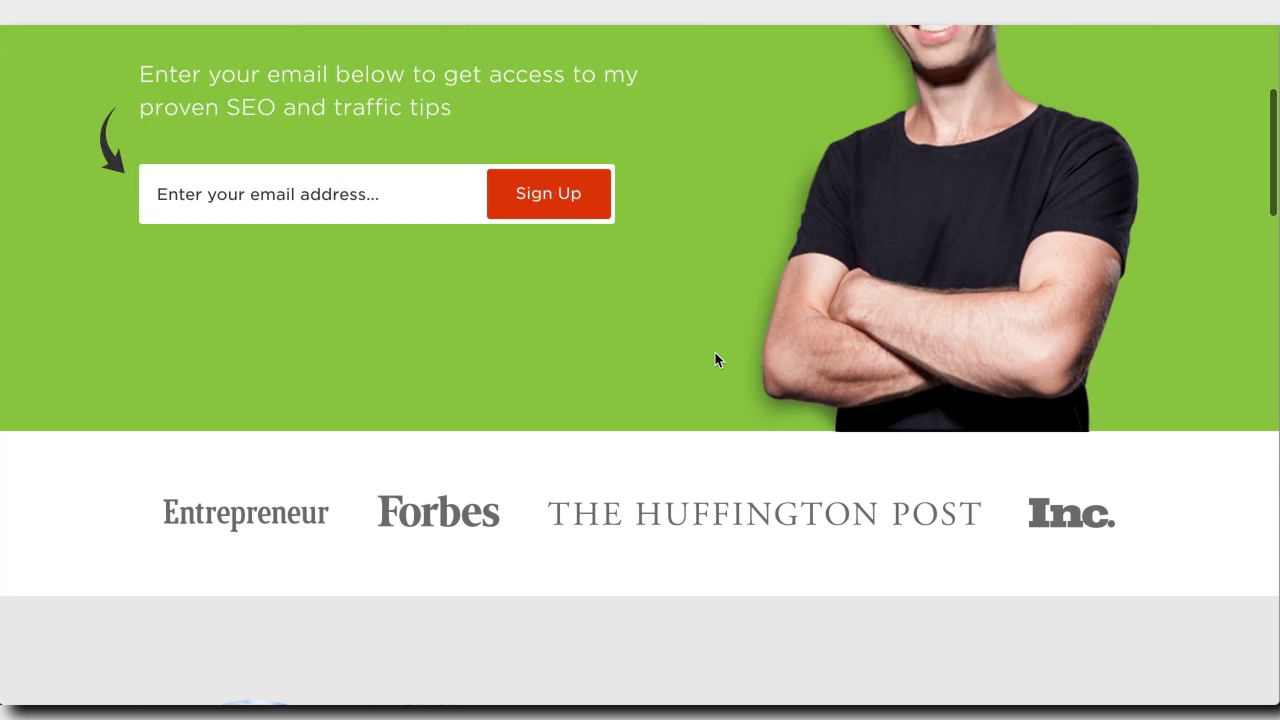
scroll(744, 443, "down", 3)
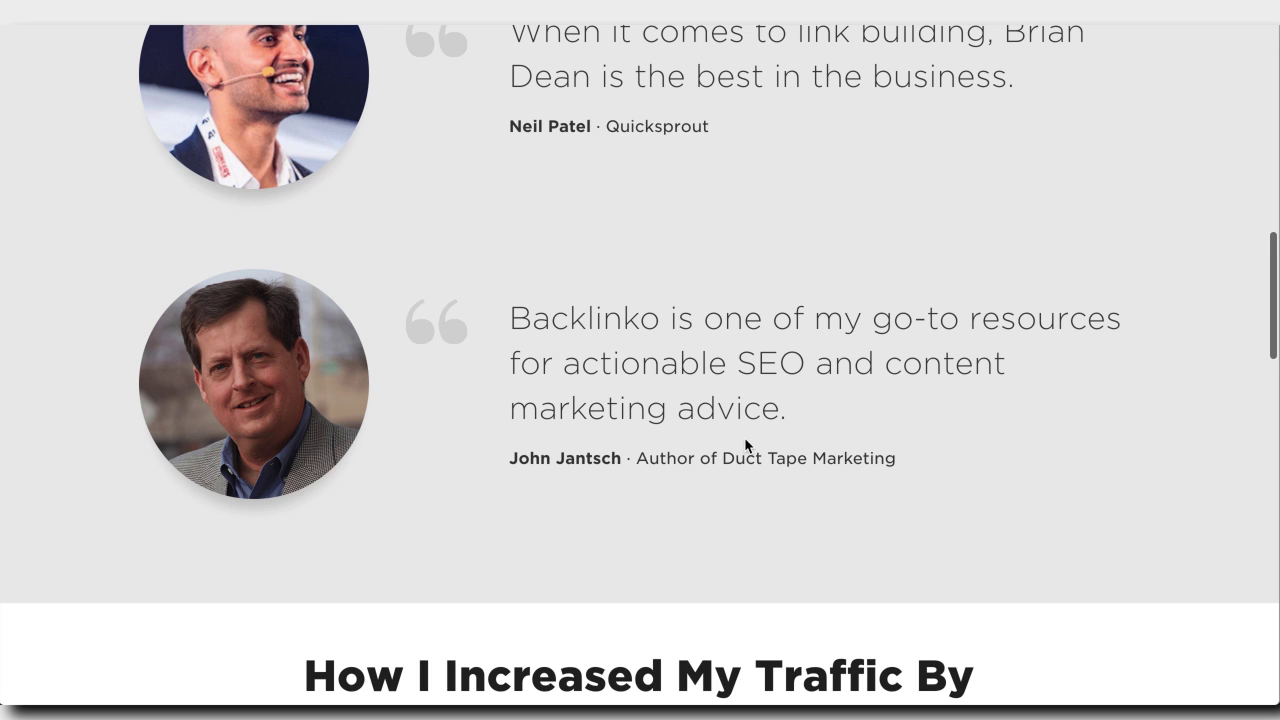
scroll(537, 548, "down", 6)
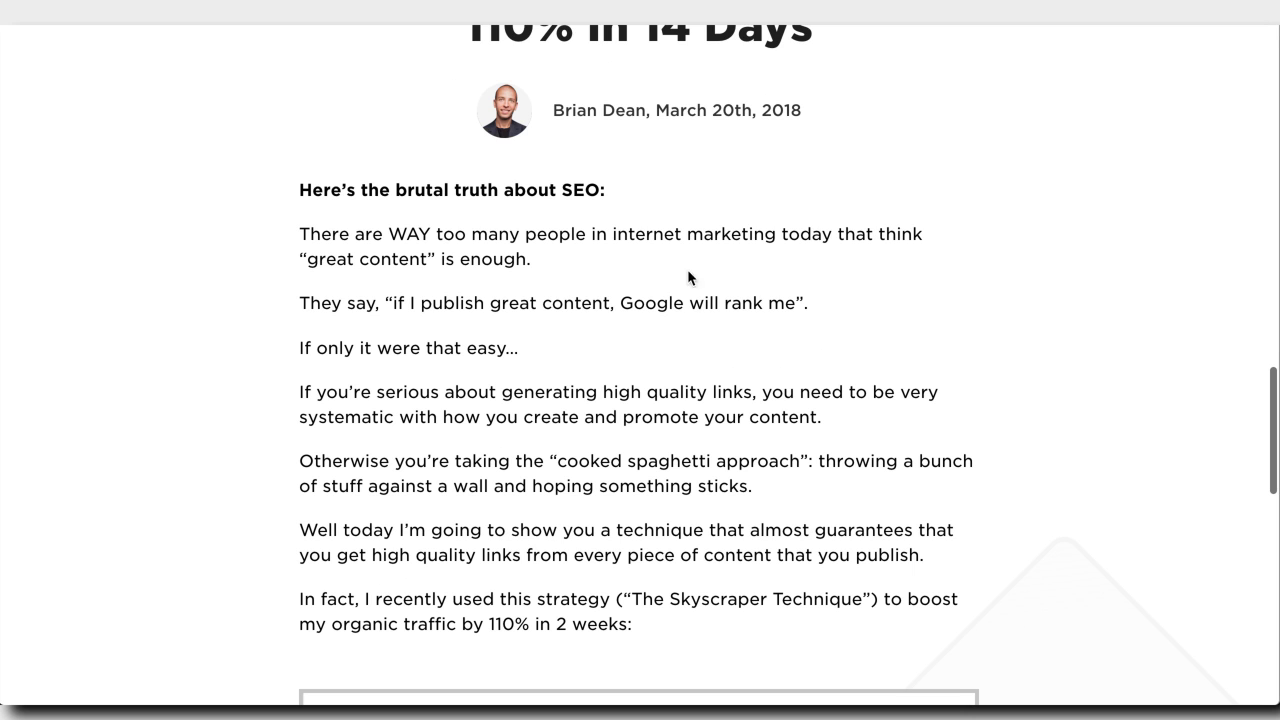
scroll(706, 435, "down", 12)
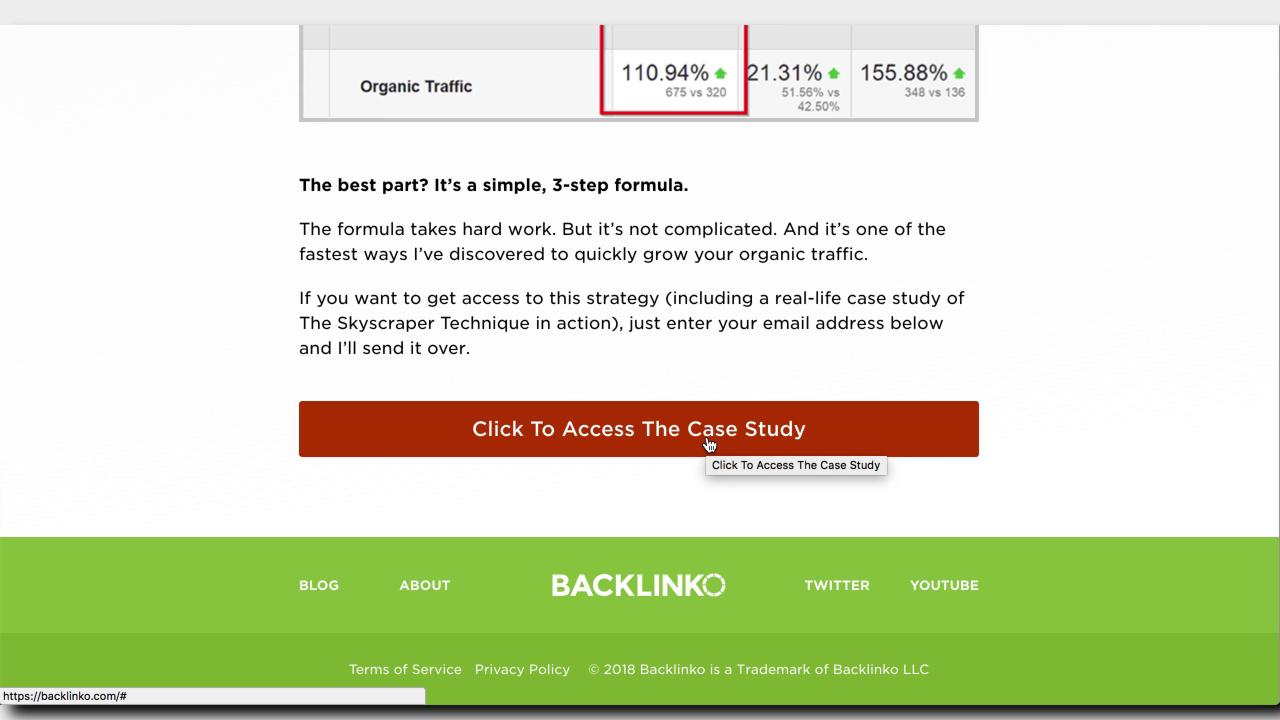
left_click(706, 440)
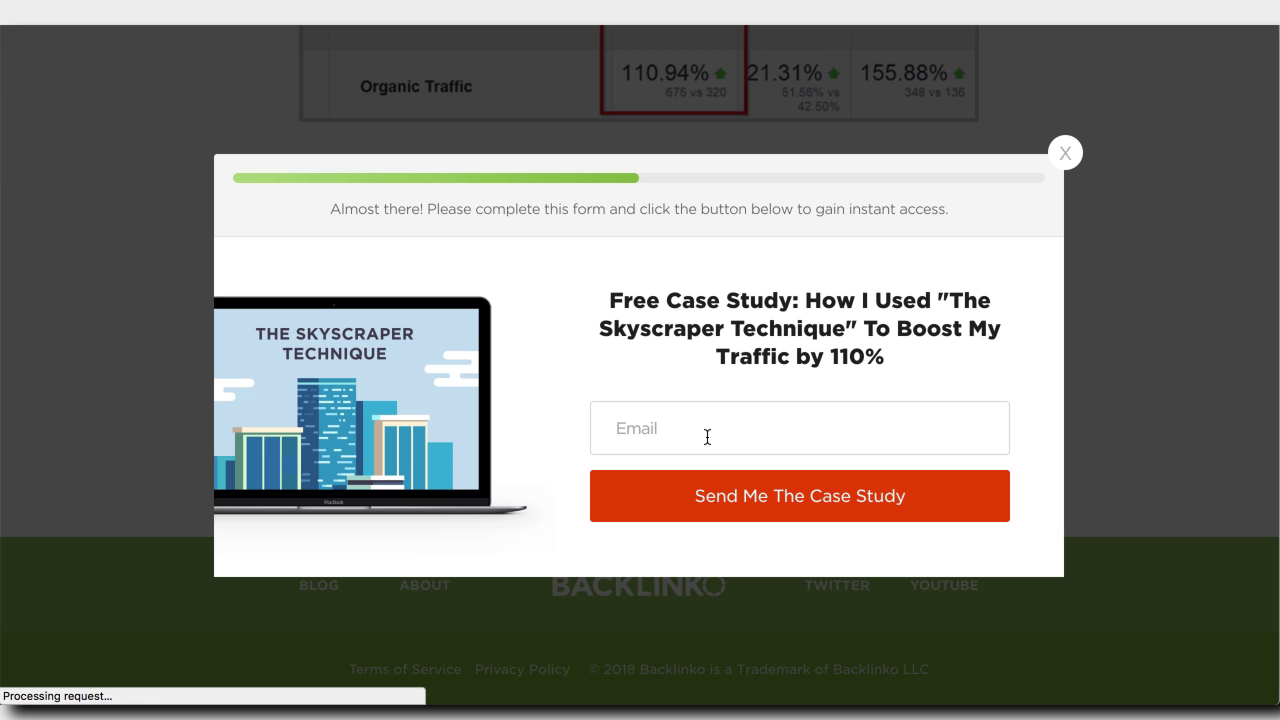
left_click(1065, 153)
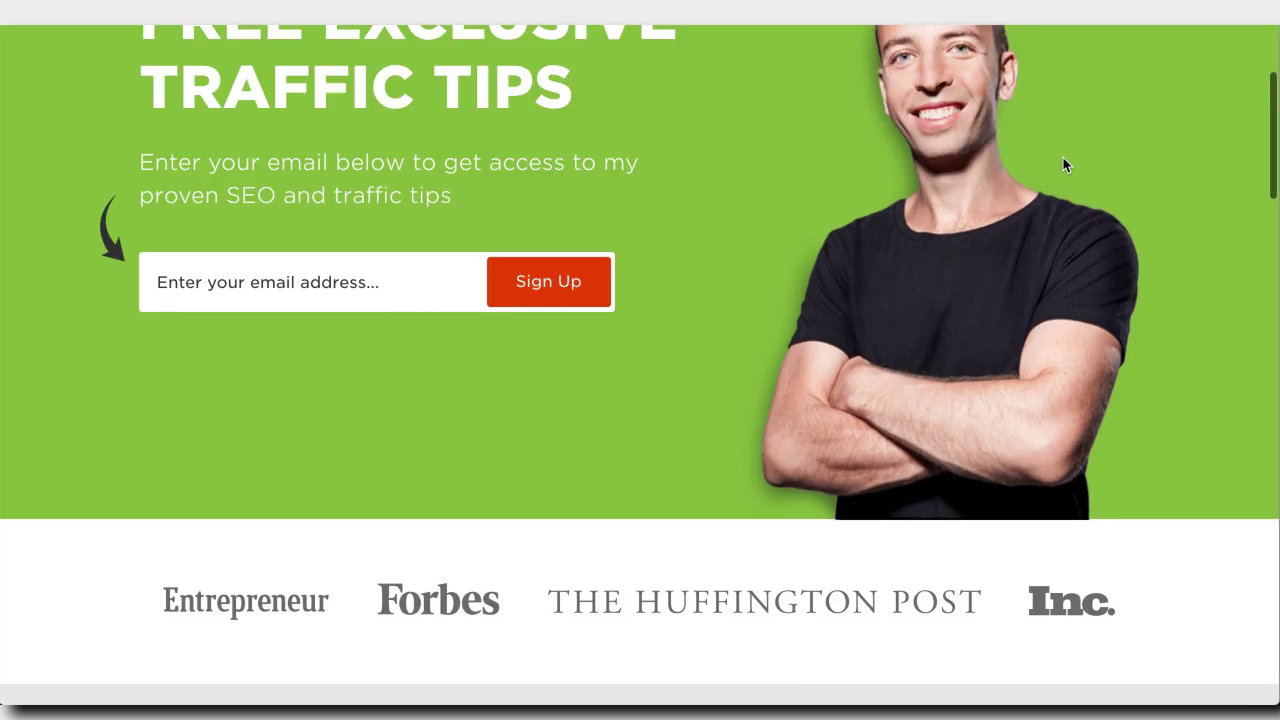
scroll(1063, 157, "up", 3)
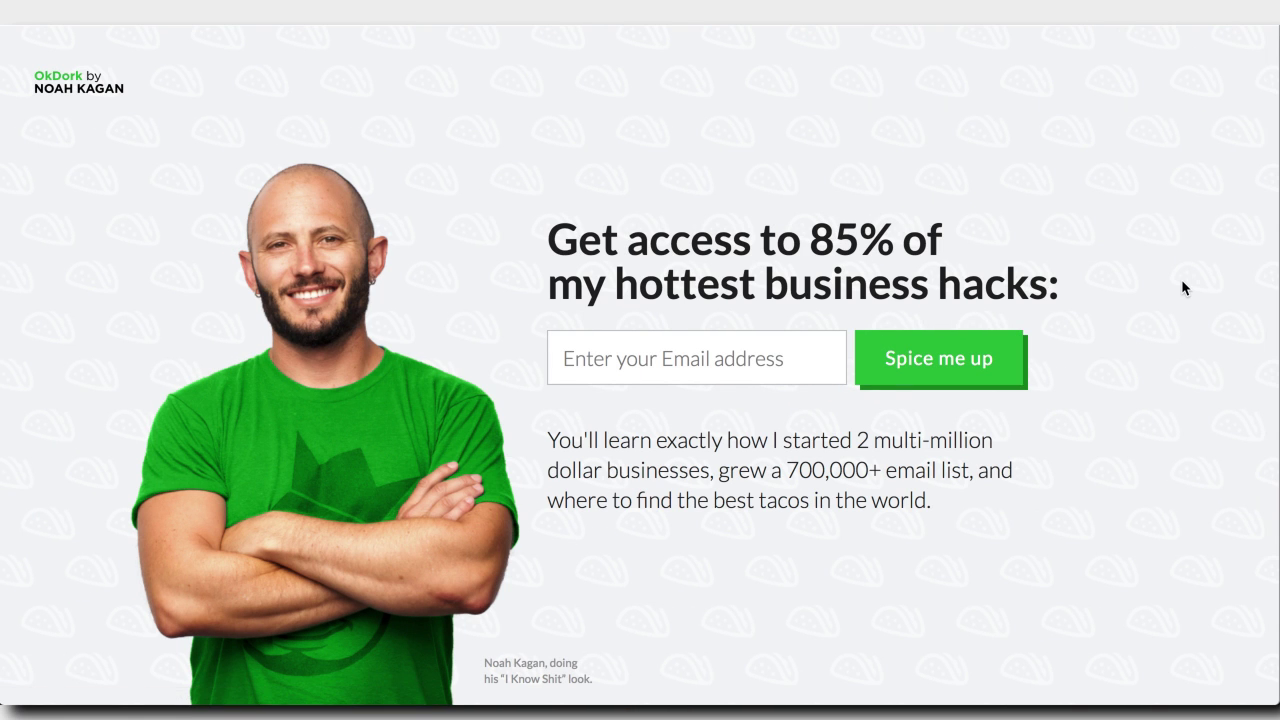
Step: Scroll a little down the OkDork landing page offering 85% of the hottest business hacks
scroll(1181, 287, "down", 5)
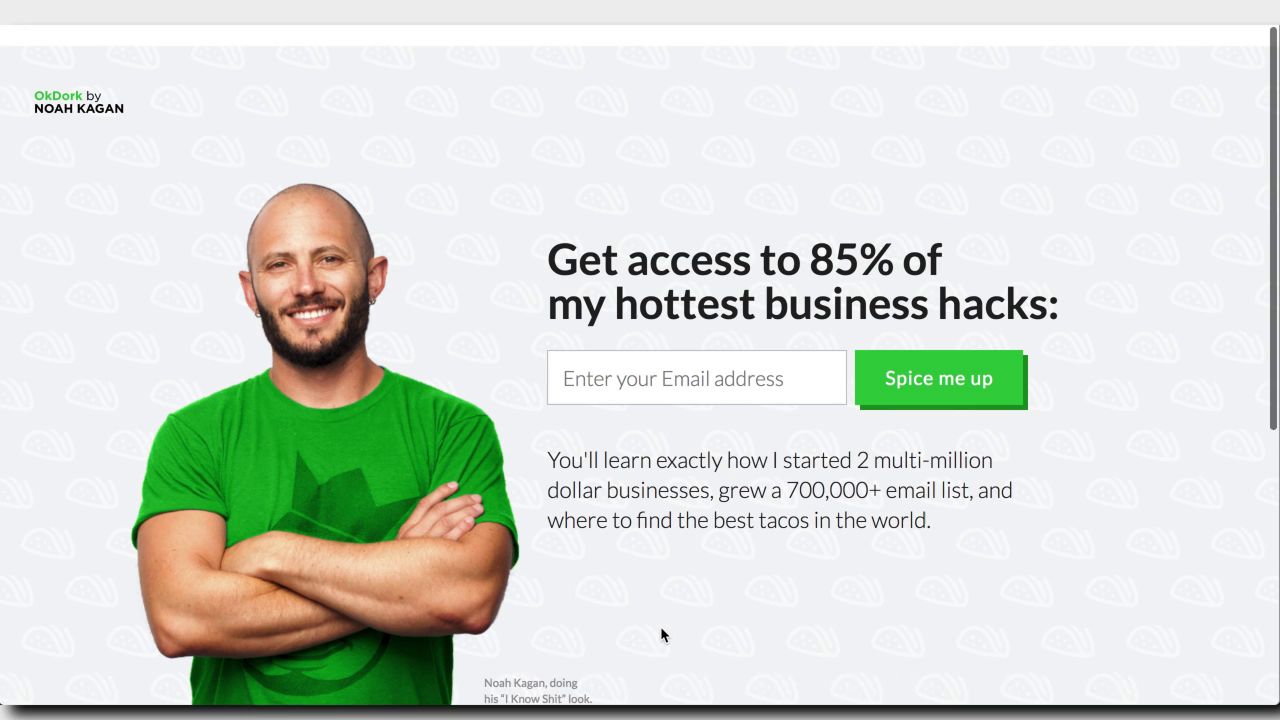
scroll(661, 630, "down", 1)
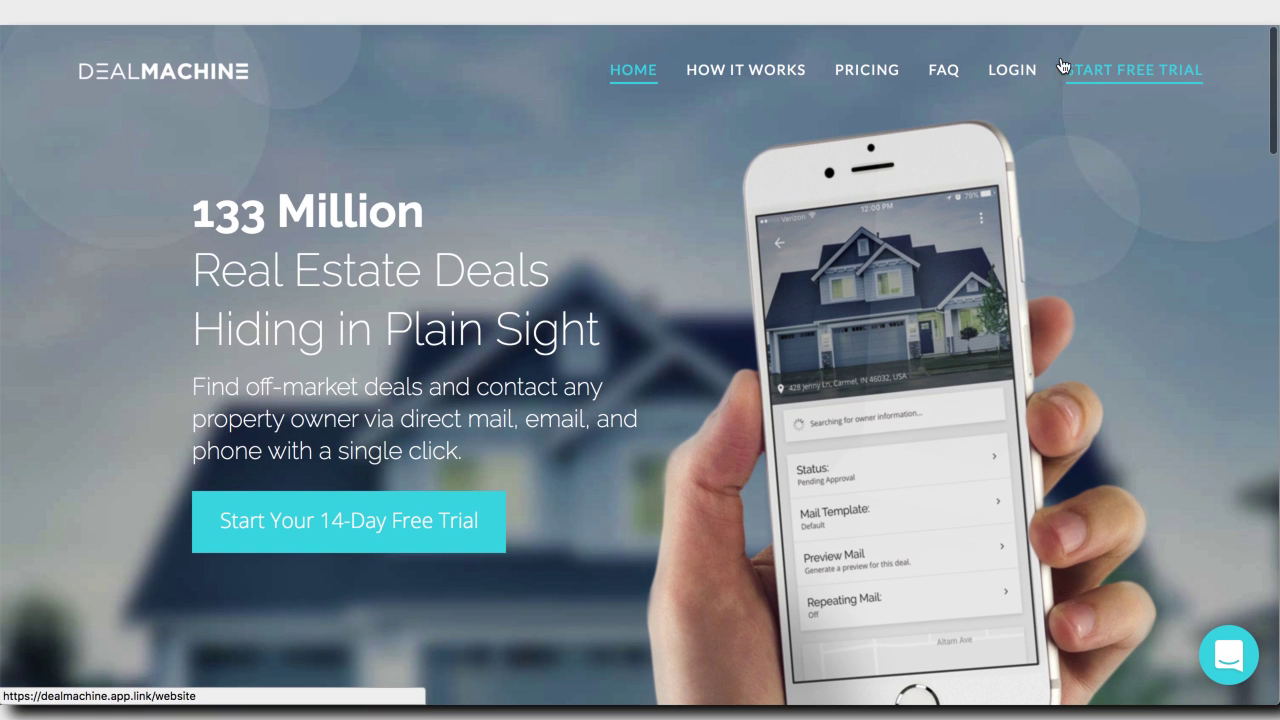
Step: Scroll down the DealMachine homepage through its video and feature sections
scroll(1057, 231, "down", 7)
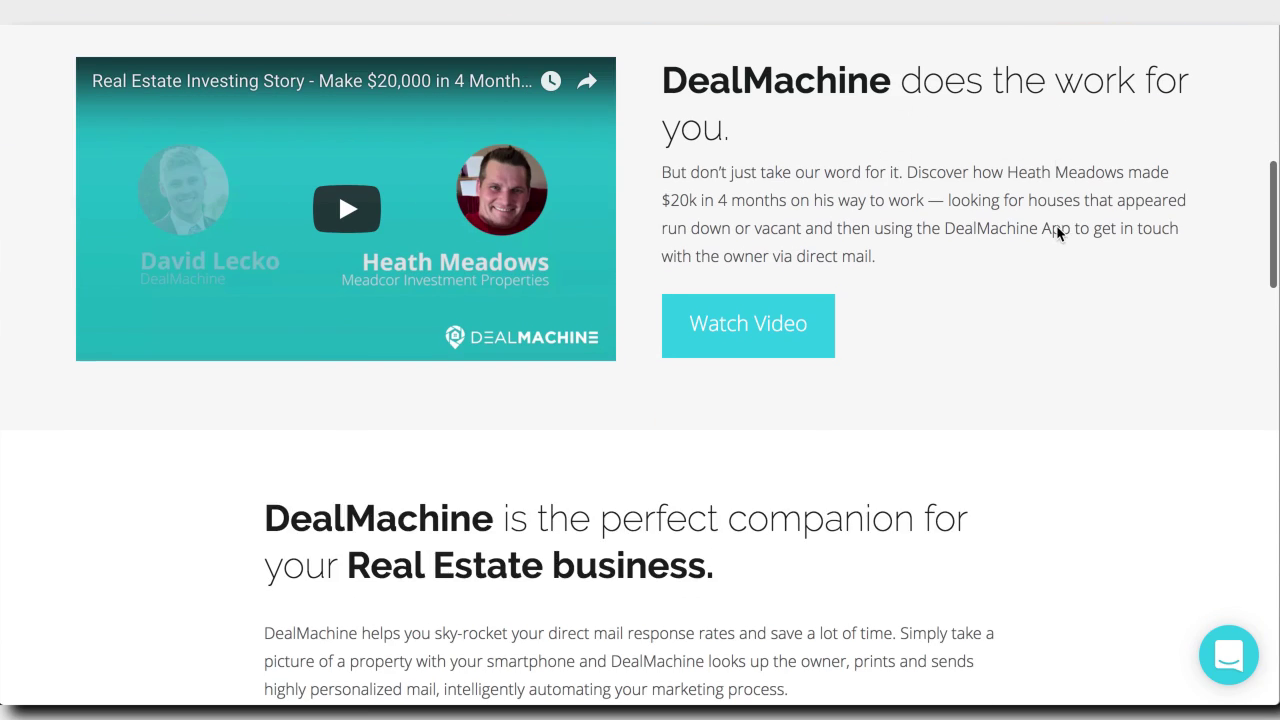
scroll(581, 615, "down", 5)
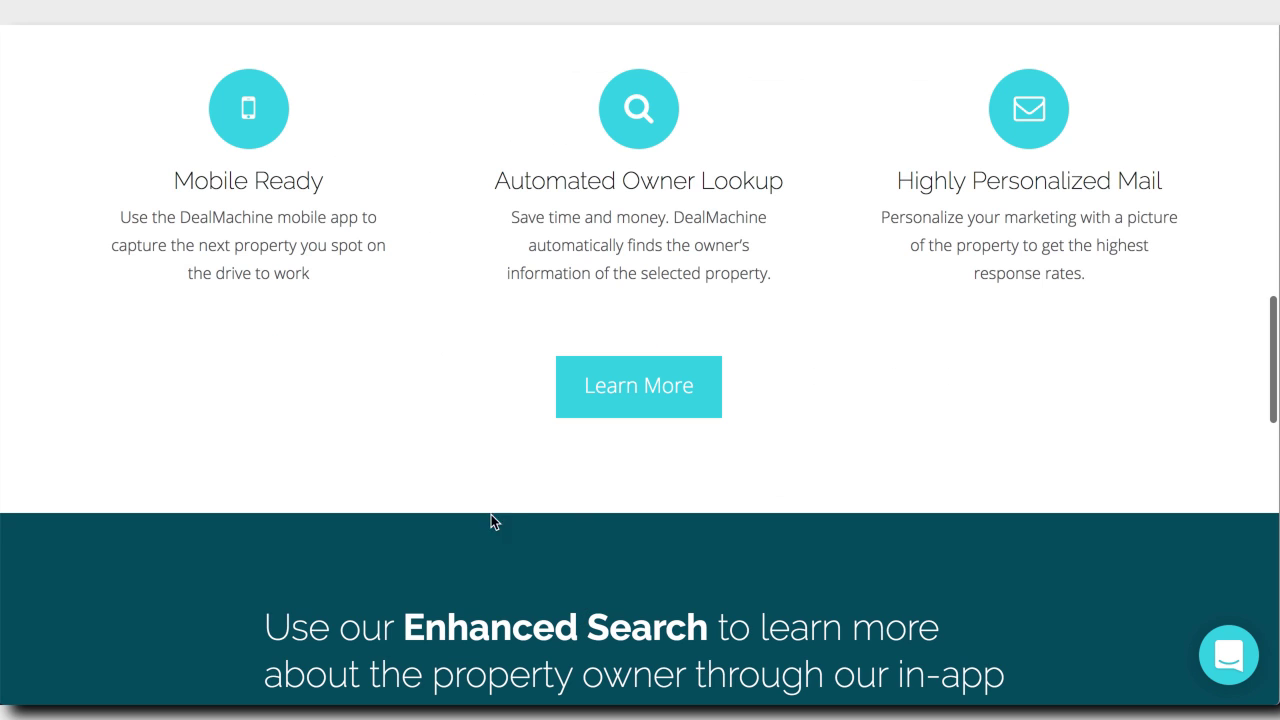
scroll(507, 517, "down", 5)
scroll(507, 517, "up", 1)
scroll(632, 368, "down", 6)
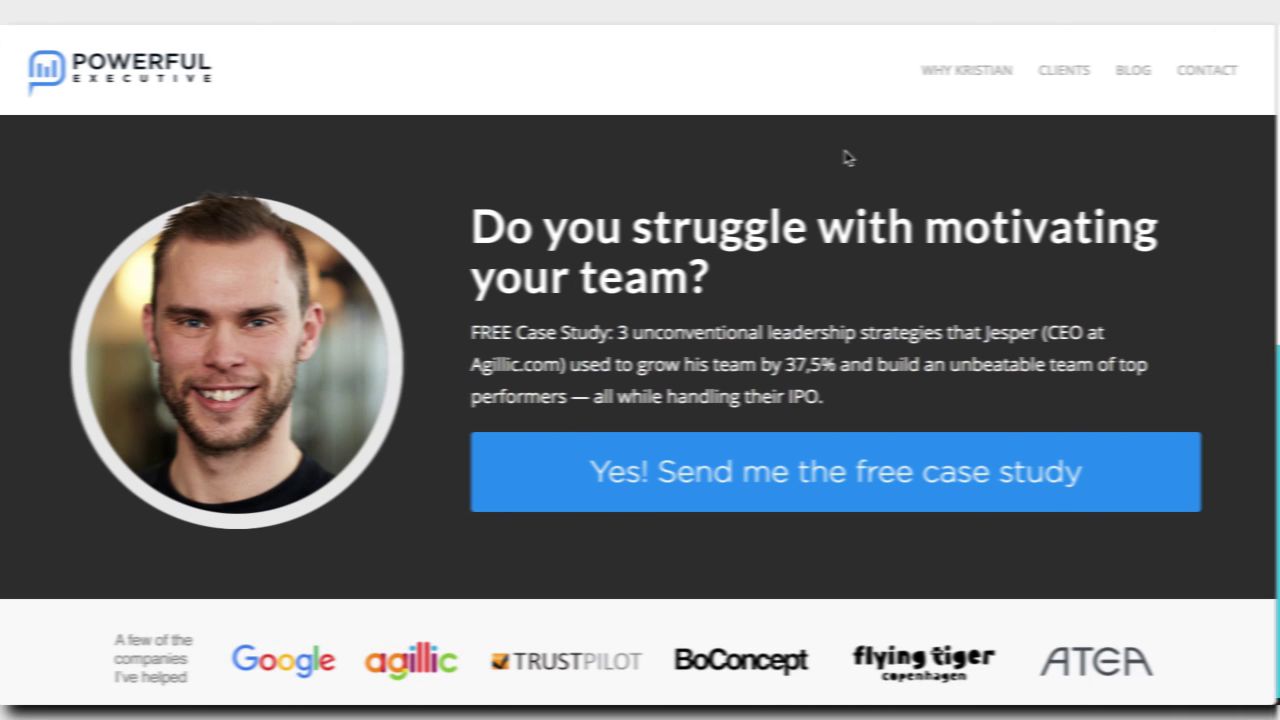
Step: Scroll to the Powerful Executive footer and use 'Yes! Send me the free case study' to return to the top
scroll(1134, 190, "down", 2)
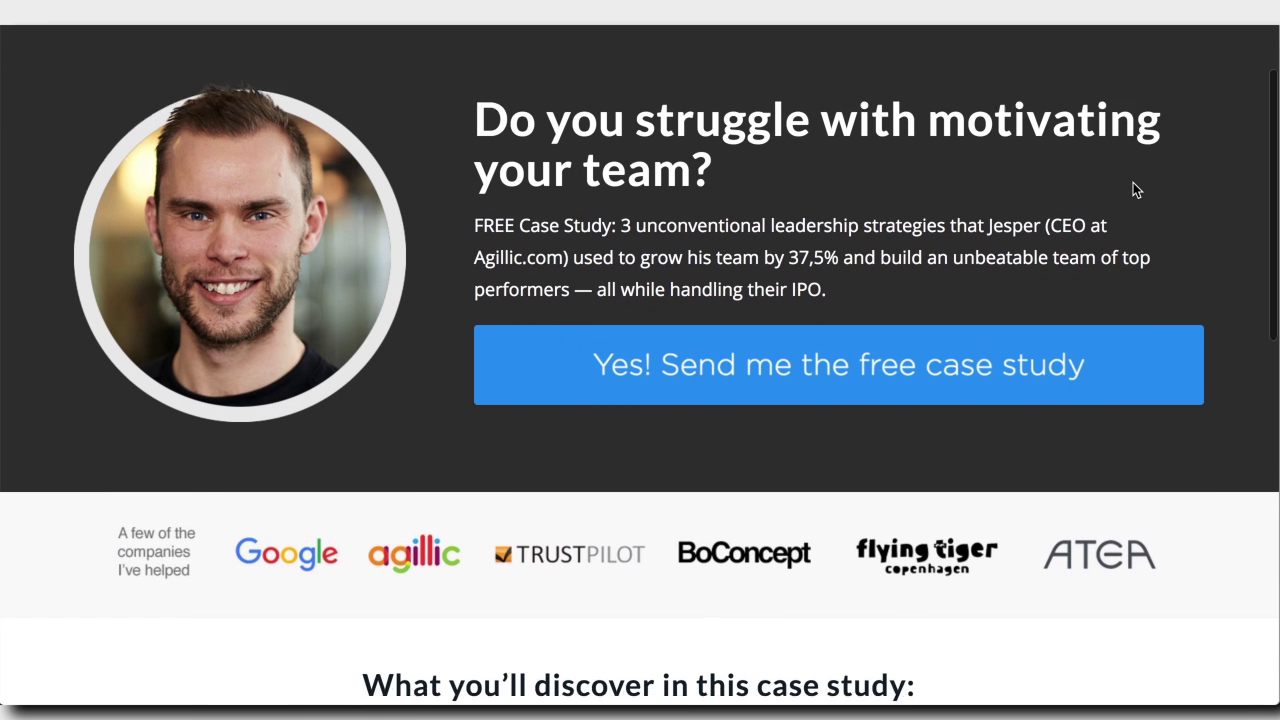
scroll(1134, 190, "down", 8)
scroll(1132, 181, "up", 10)
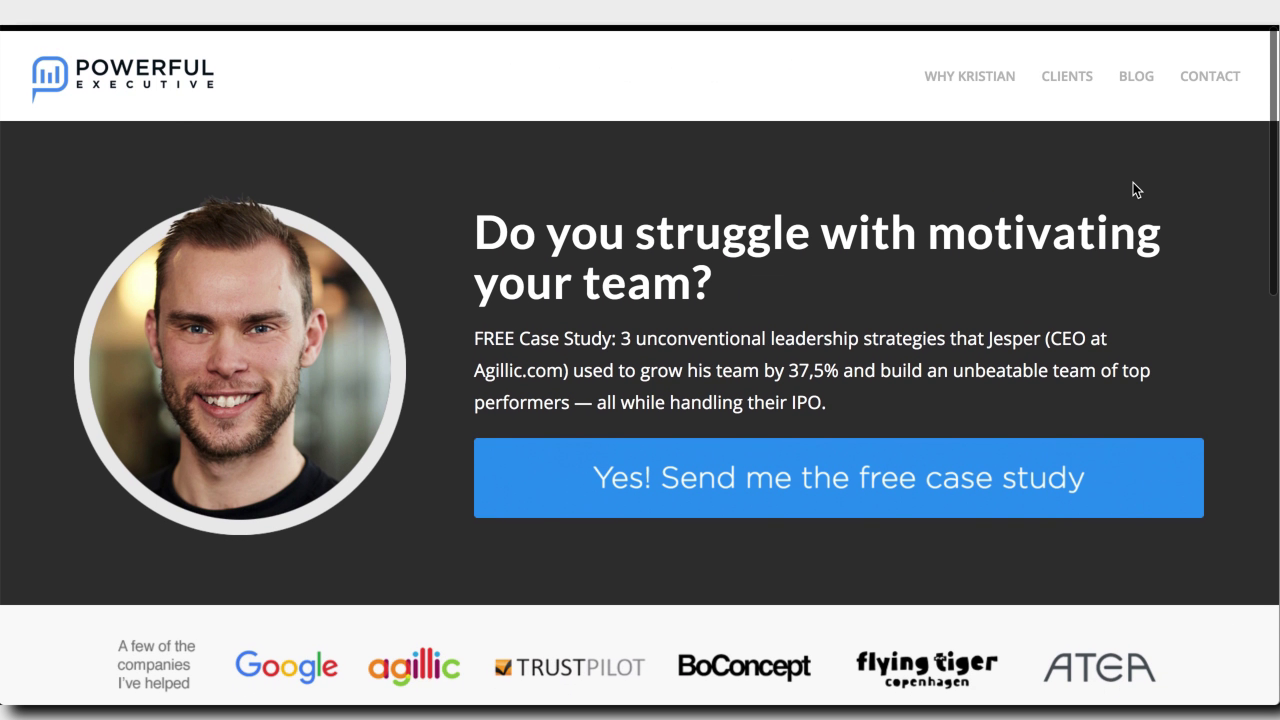
scroll(1024, 268, "down", 3)
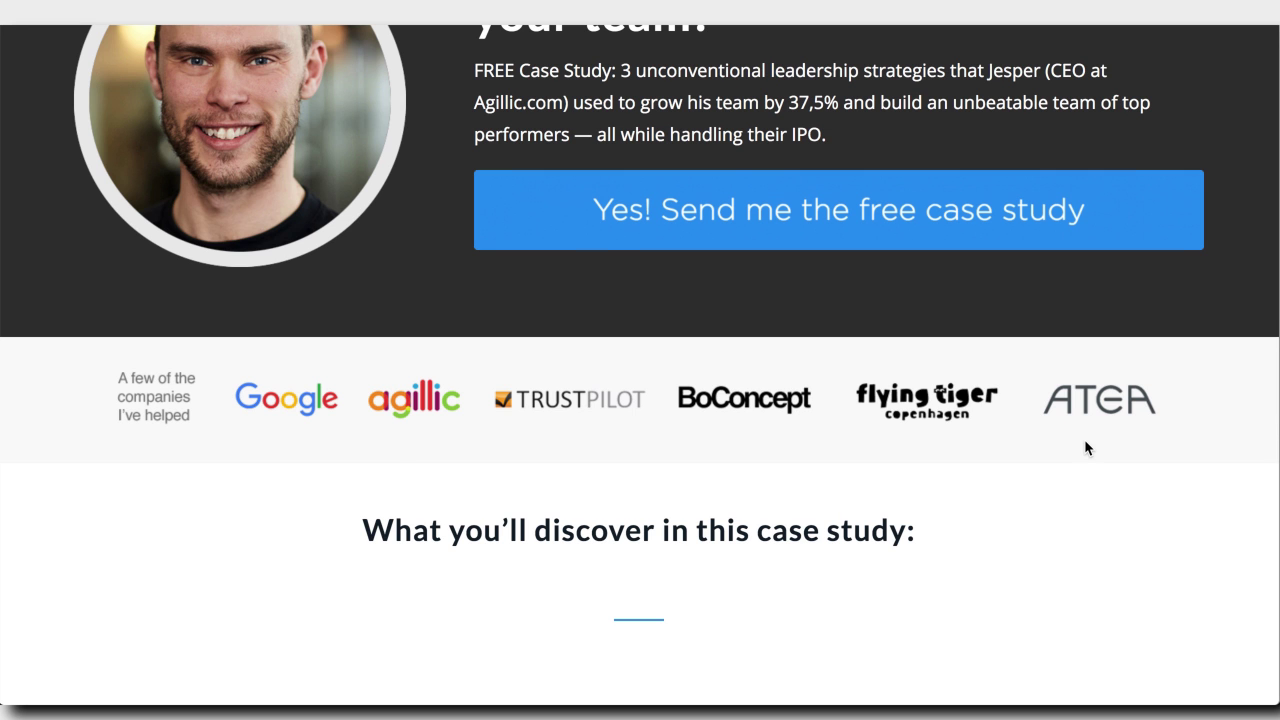
scroll(1086, 447, "down", 4)
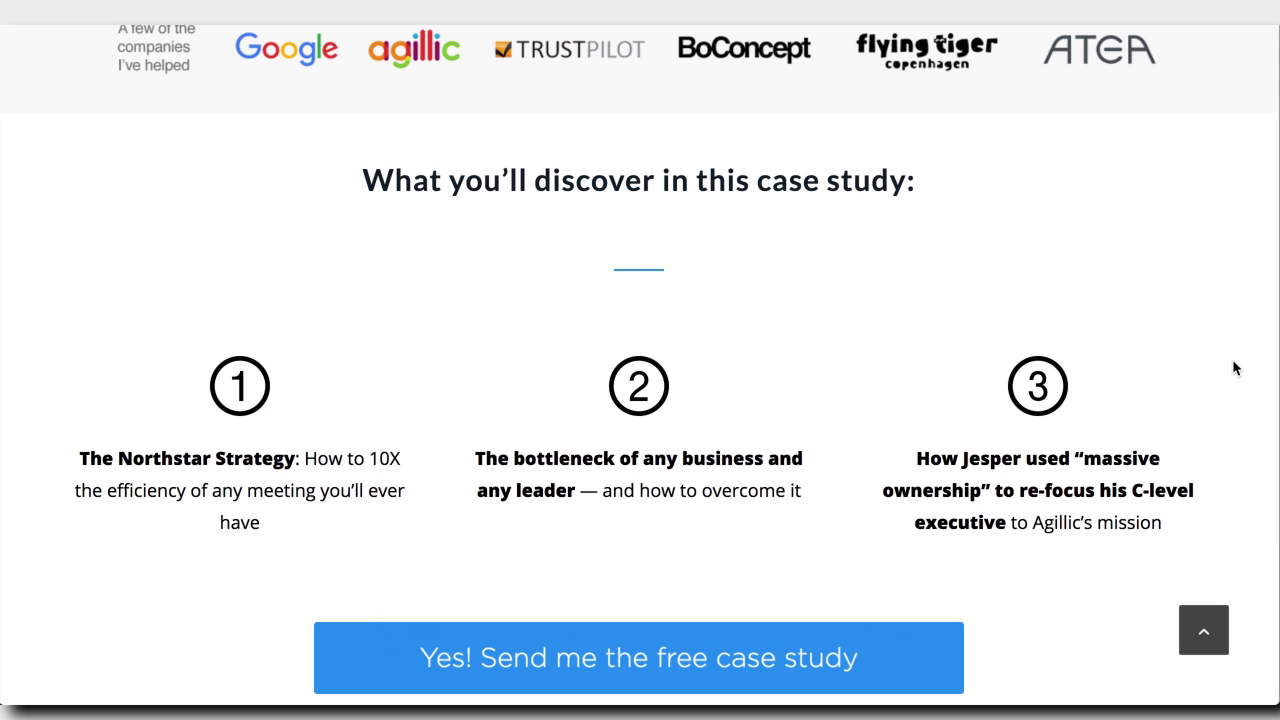
scroll(1233, 365, "down", 1)
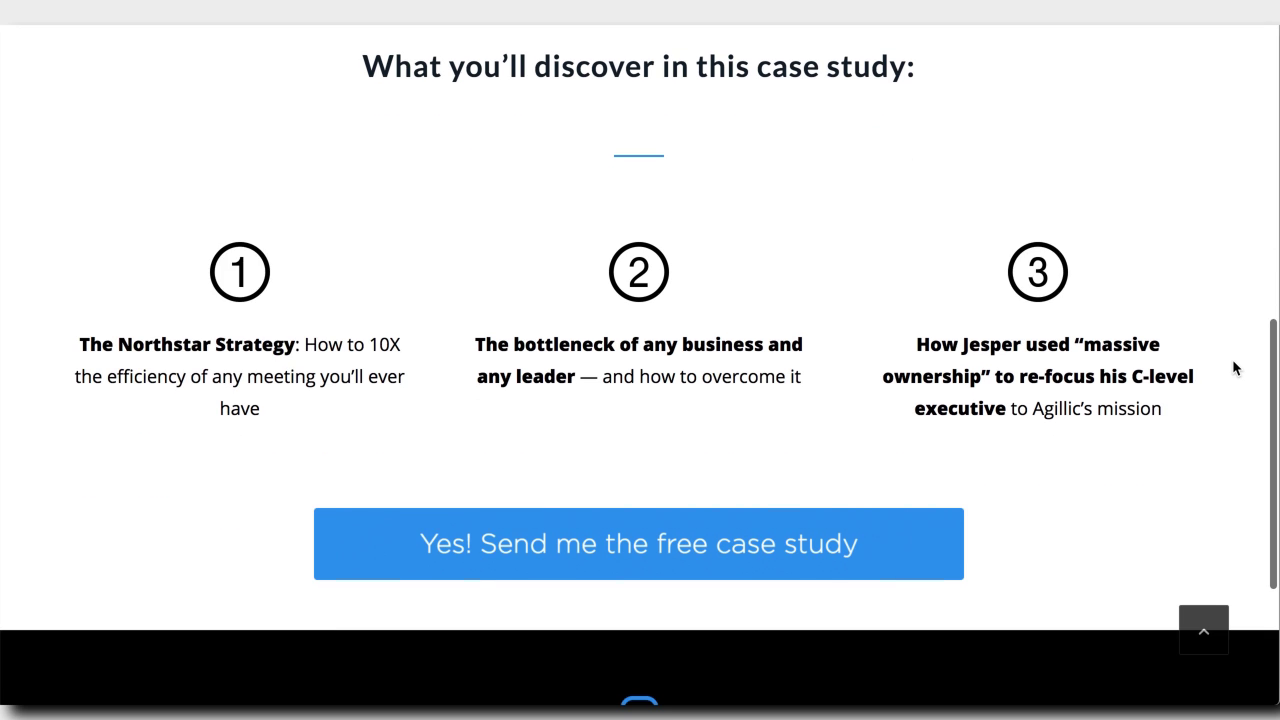
scroll(948, 622, "down", 2)
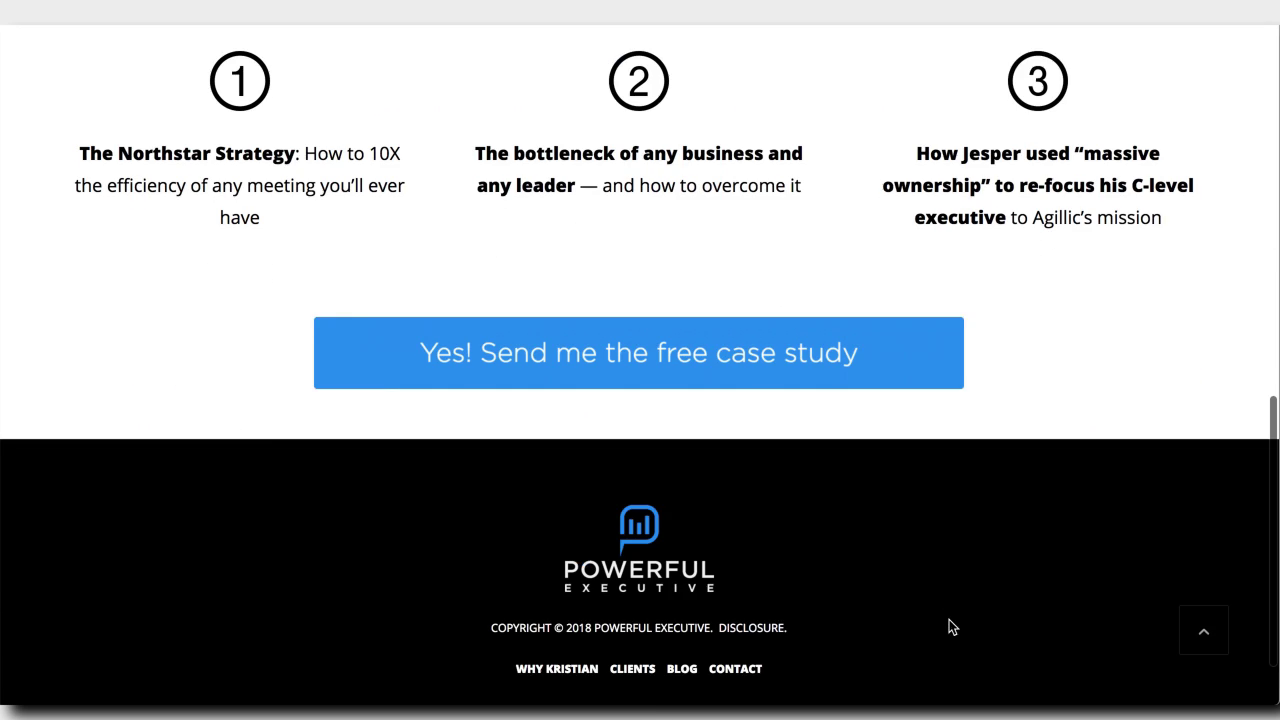
left_click(689, 366)
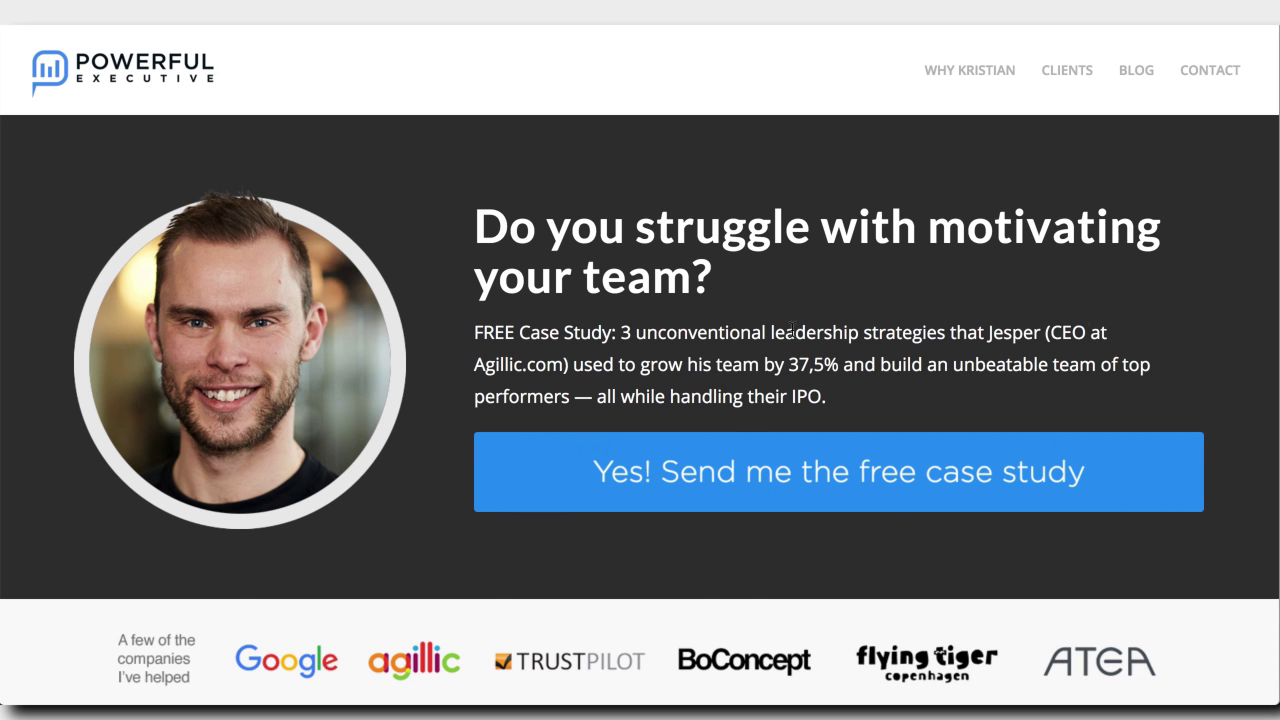
scroll(1234, 280, "down", 3)
left_click(1052, 318)
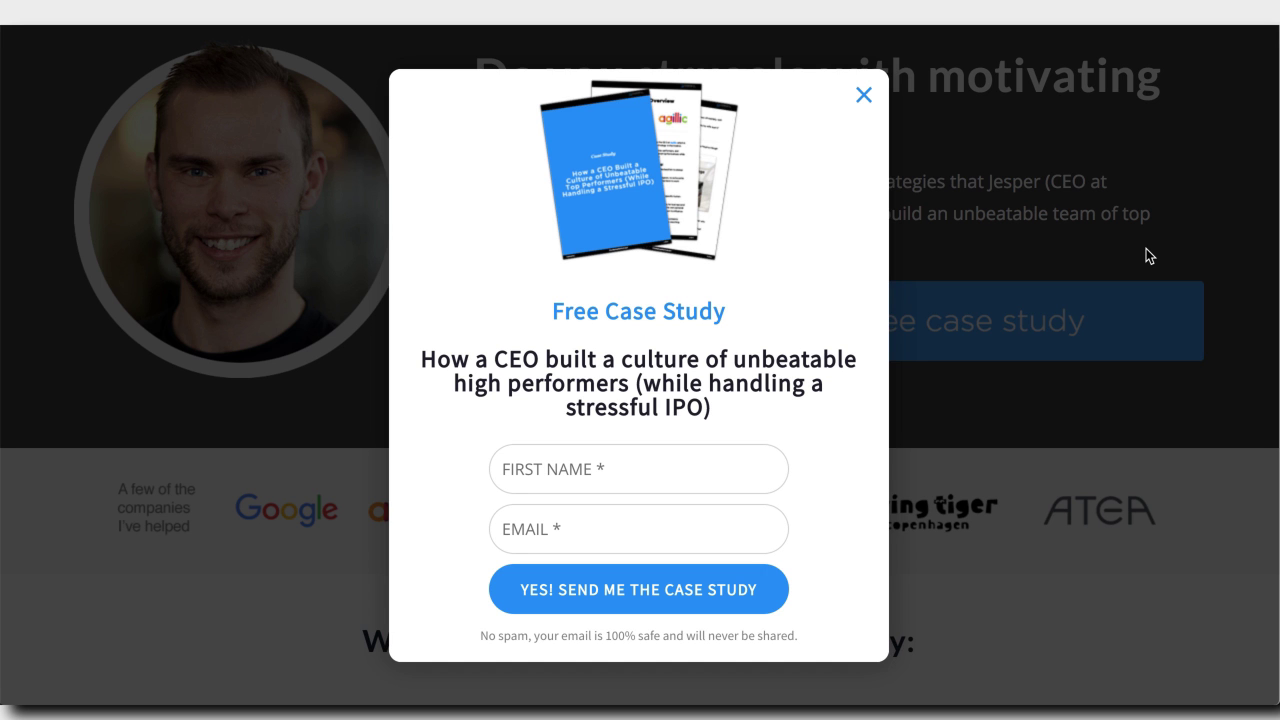
left_click(862, 93)
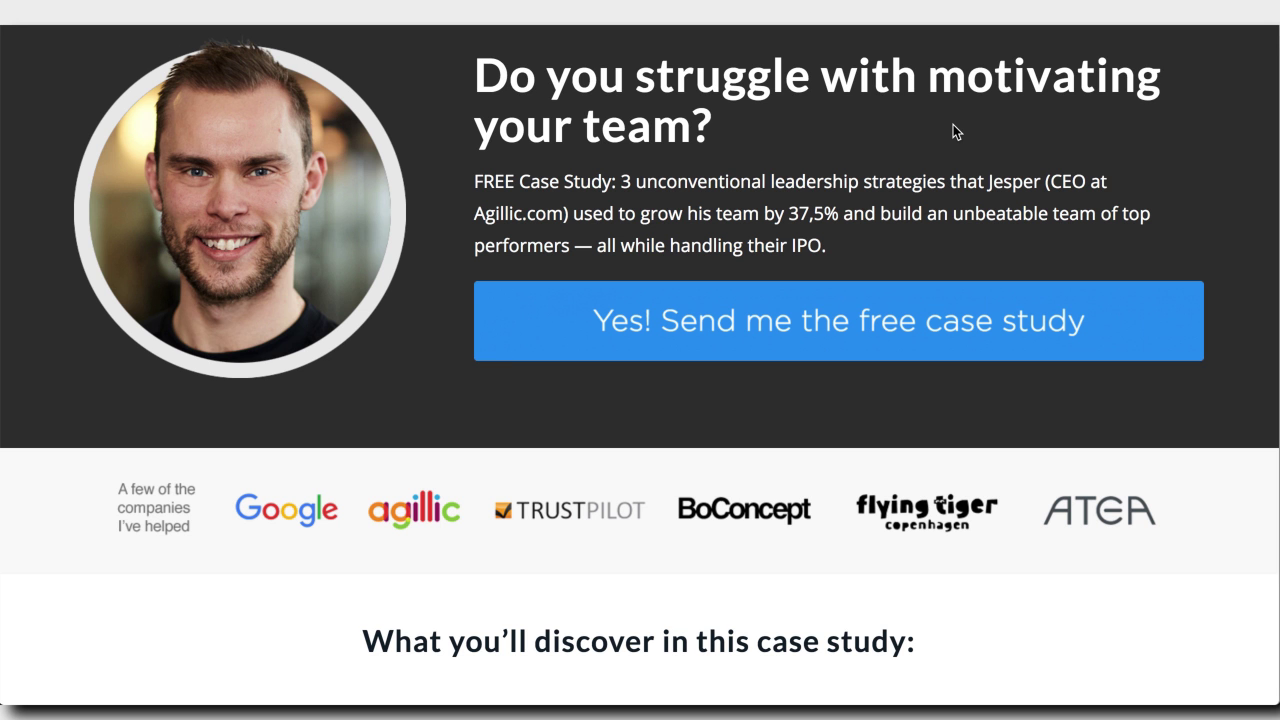
scroll(953, 124, "up", 2)
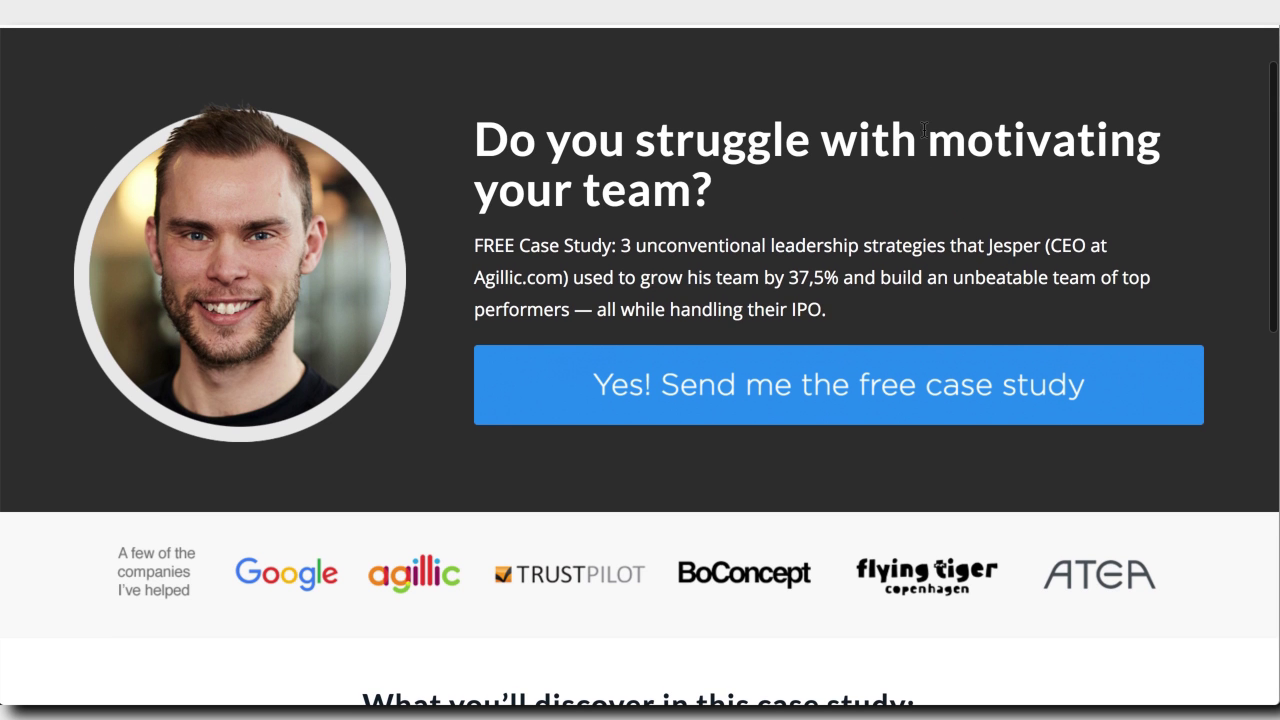
left_click(868, 358)
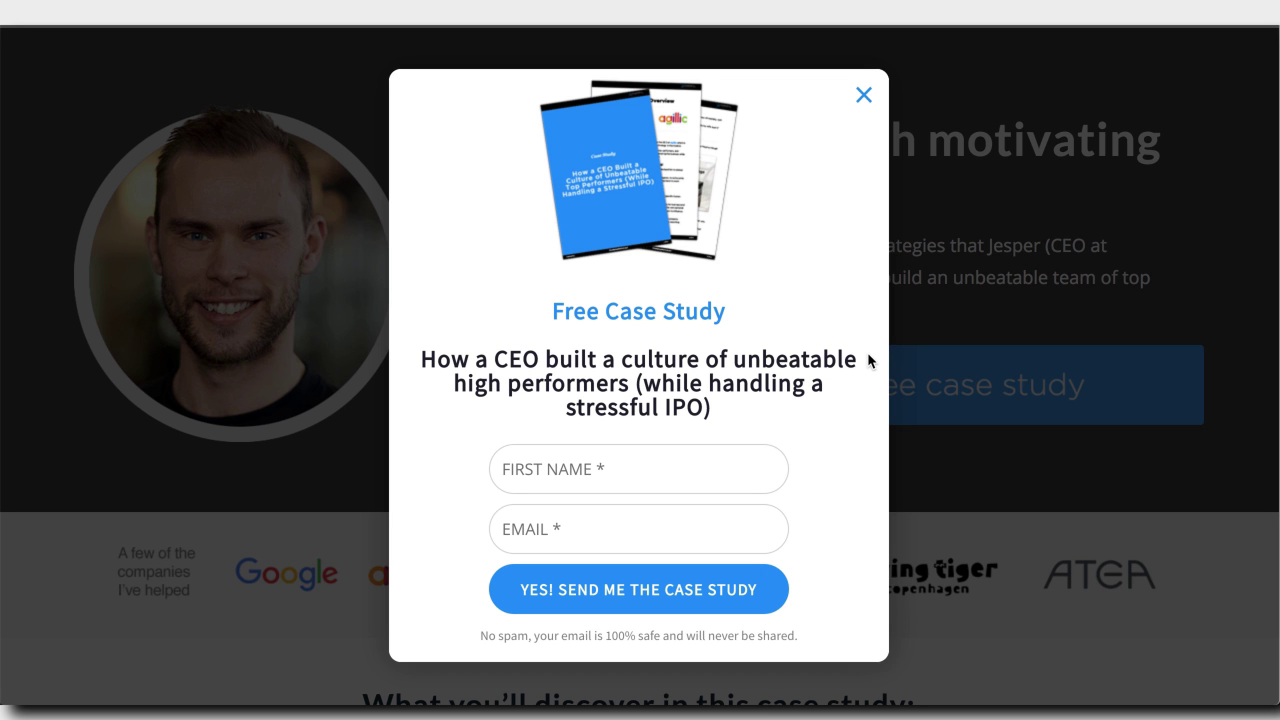
left_click(866, 110)
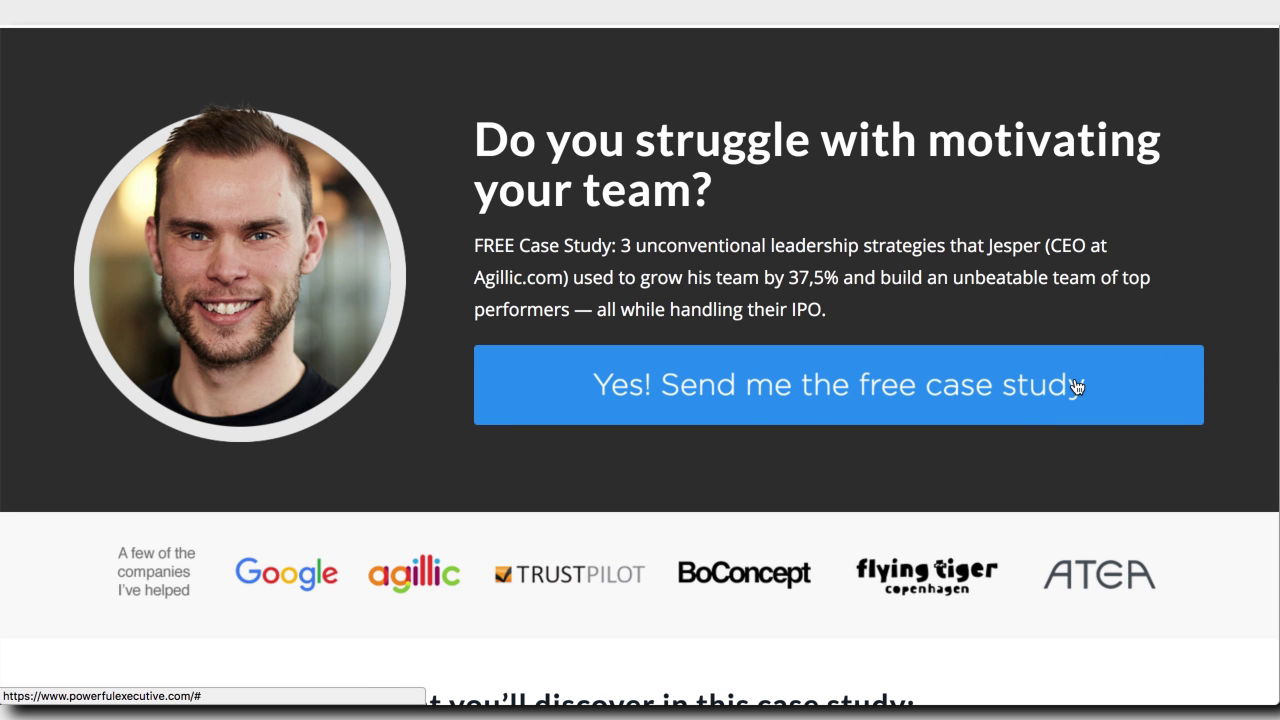
scroll(1077, 387, "down", 1)
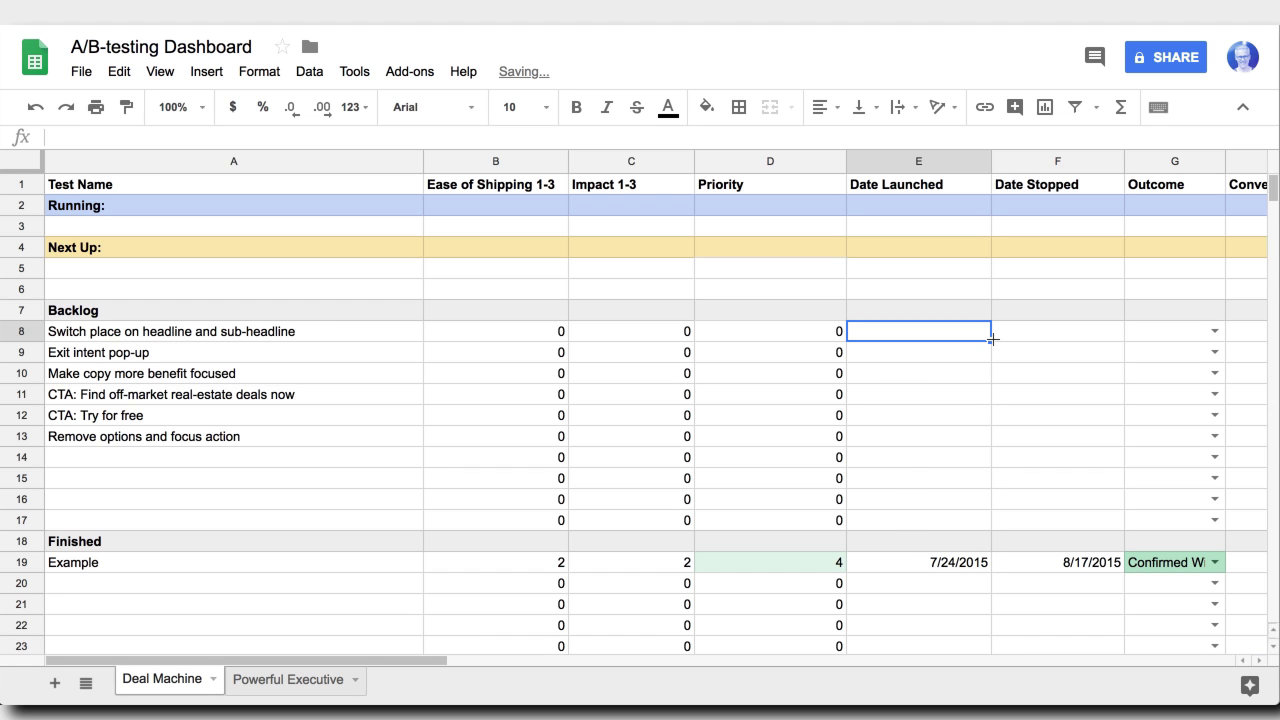
left_click(360, 341)
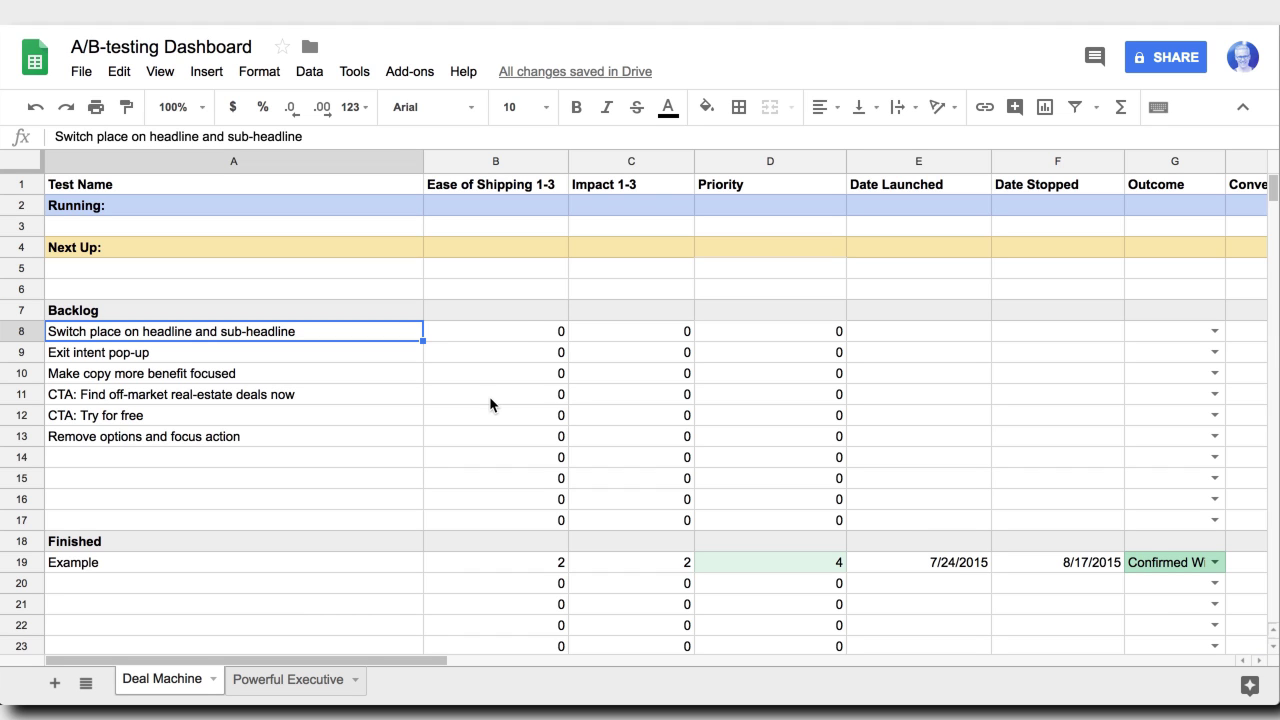
left_click(522, 334)
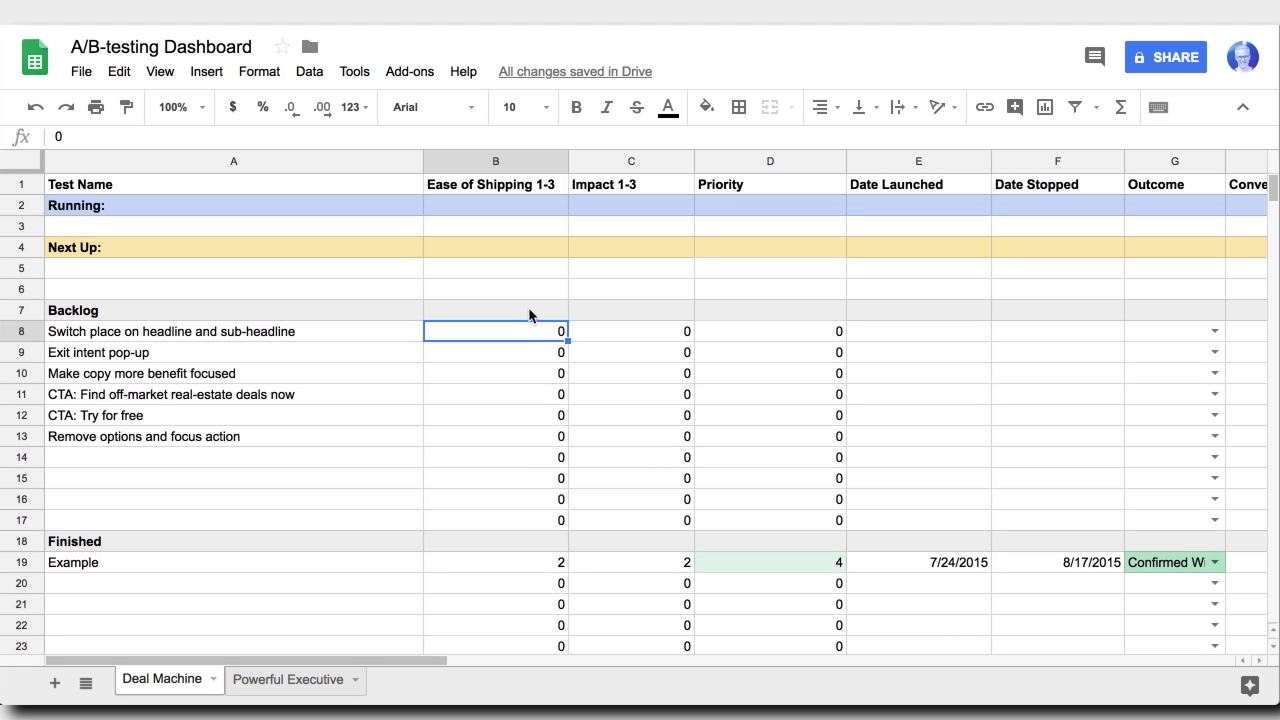
left_click(382, 340)
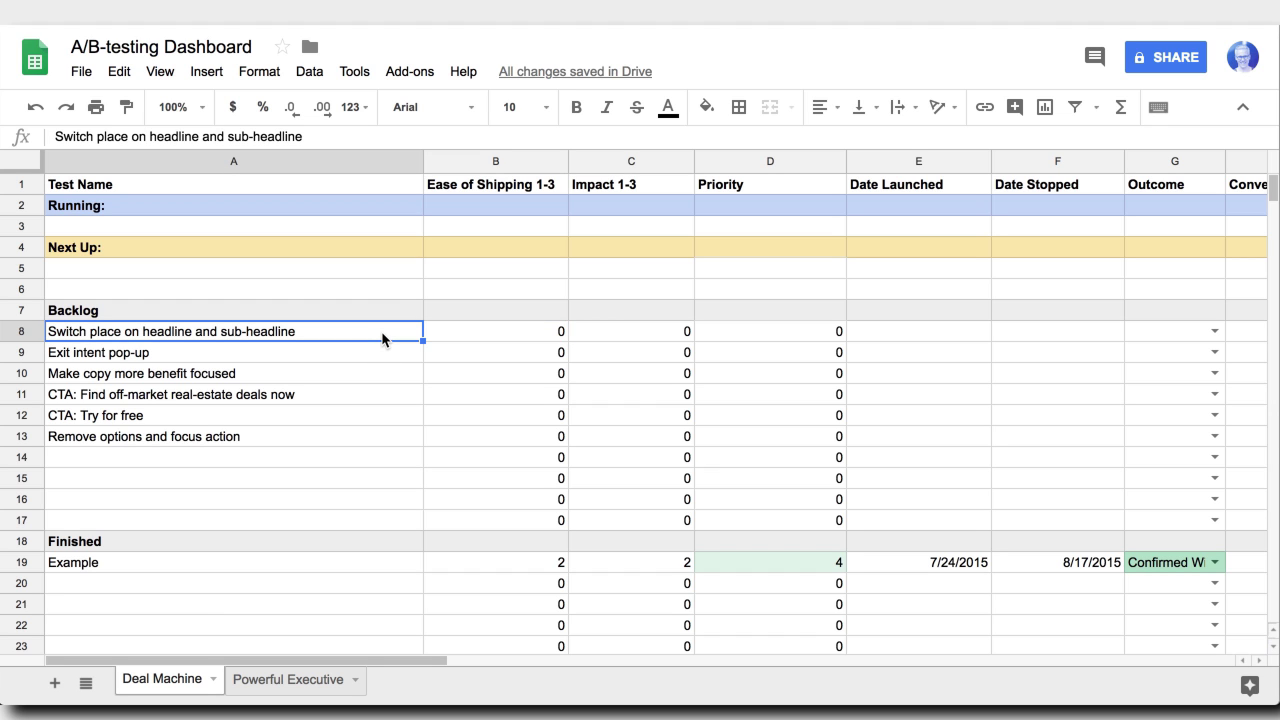
left_click(535, 342)
Step: Give the first test ease 3 and impact 2, and check its =B*C Priority
type("3")
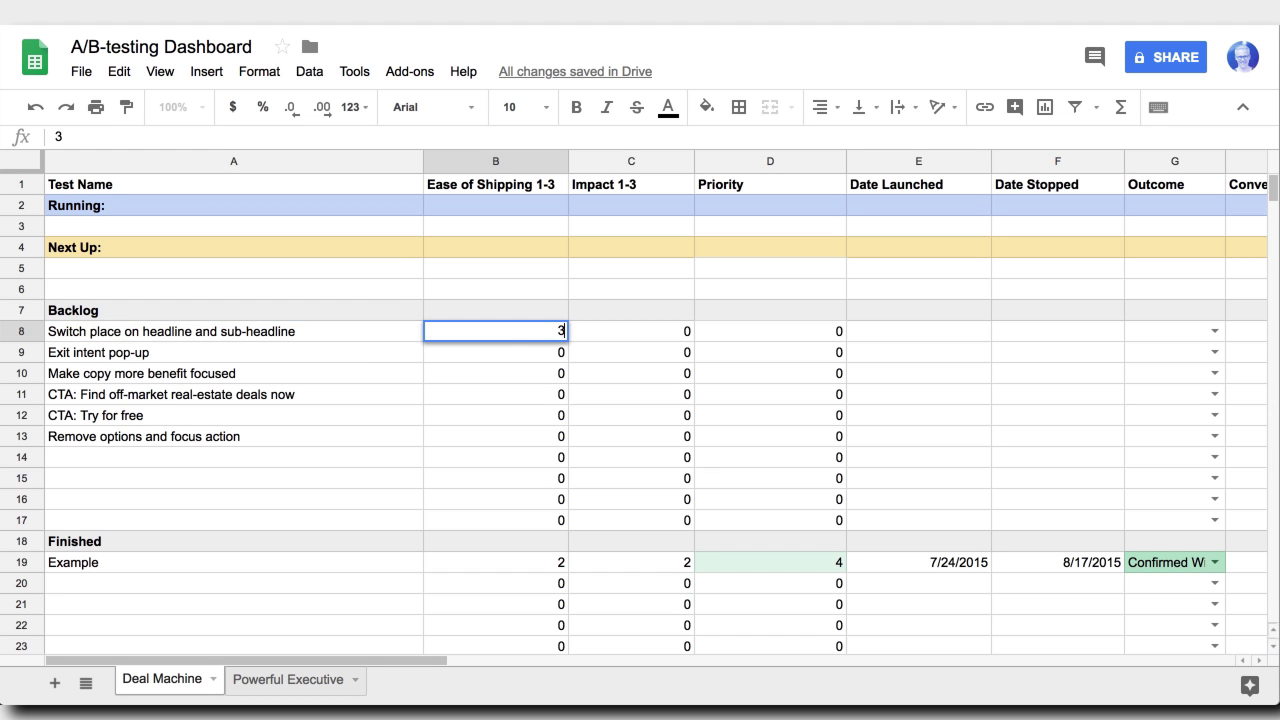
key("Return")
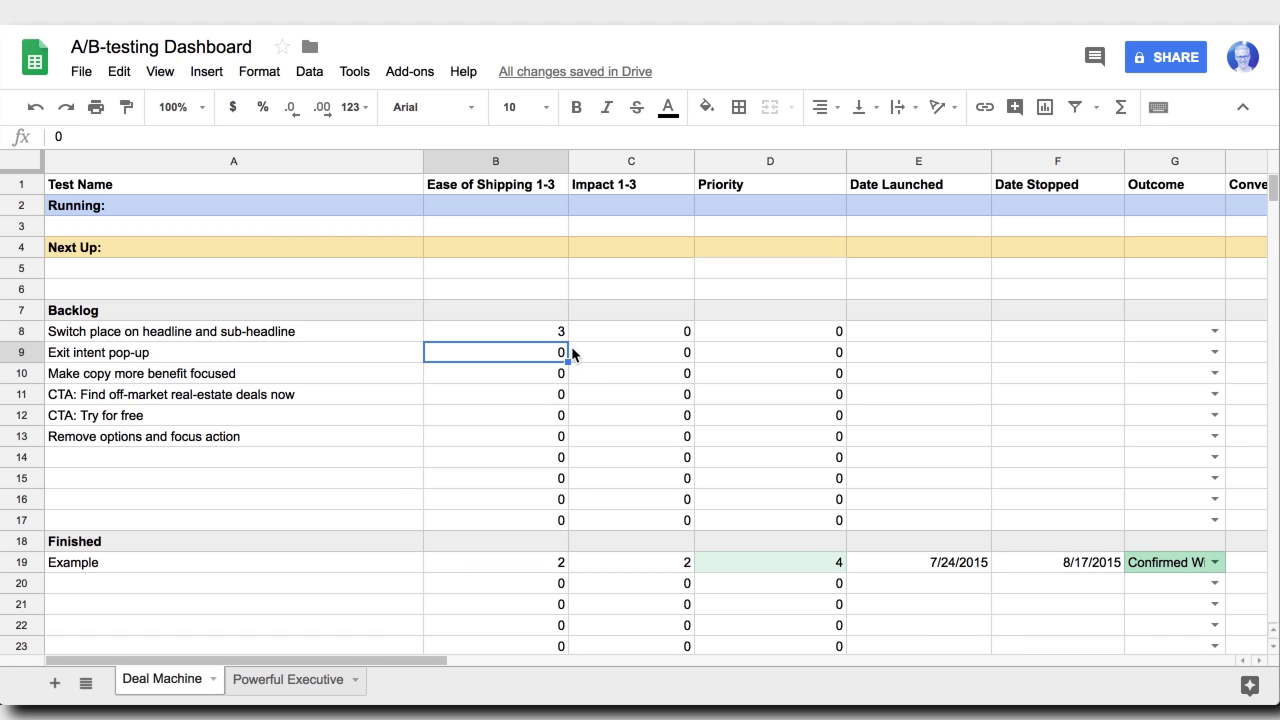
left_click(621, 335)
type("2")
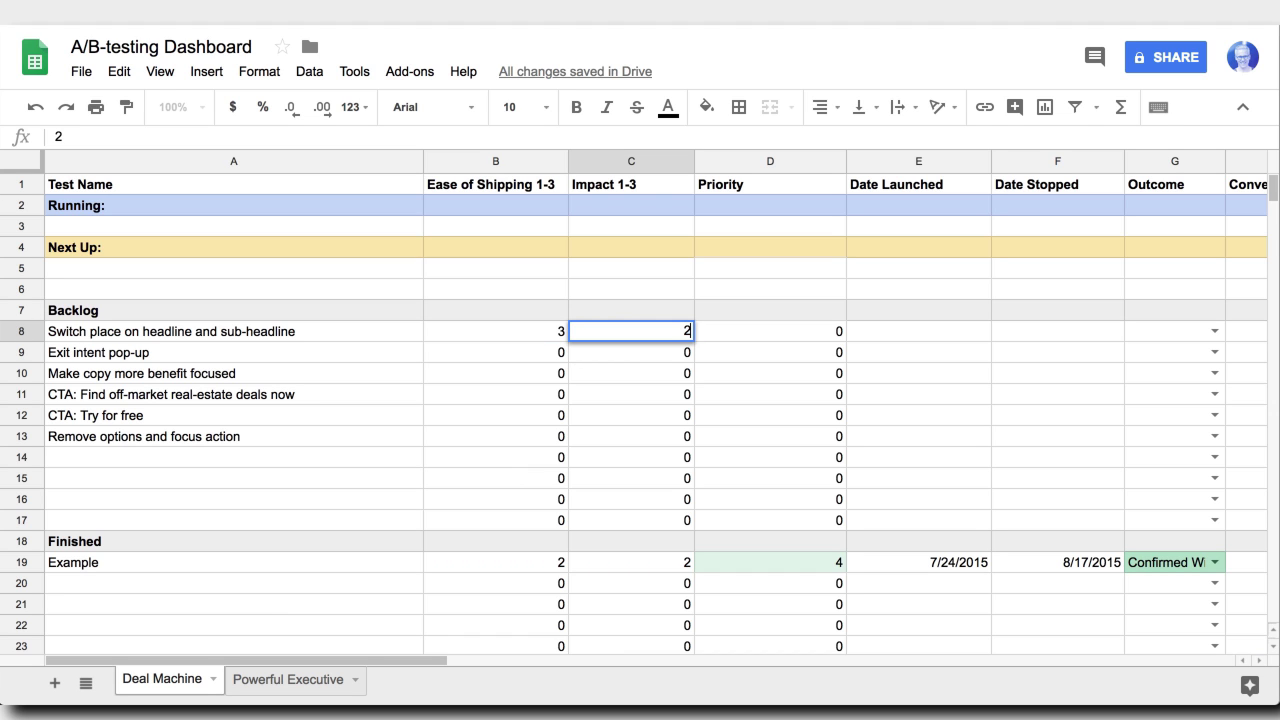
left_click(554, 360)
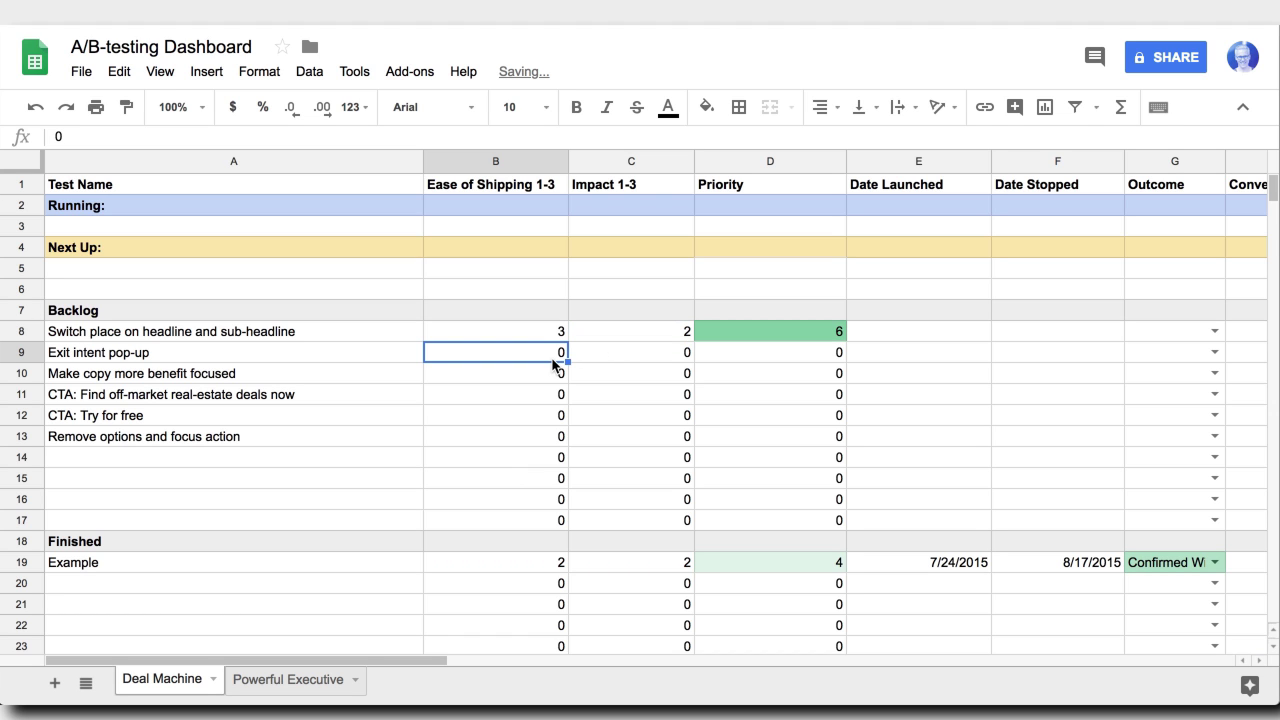
left_click(830, 336)
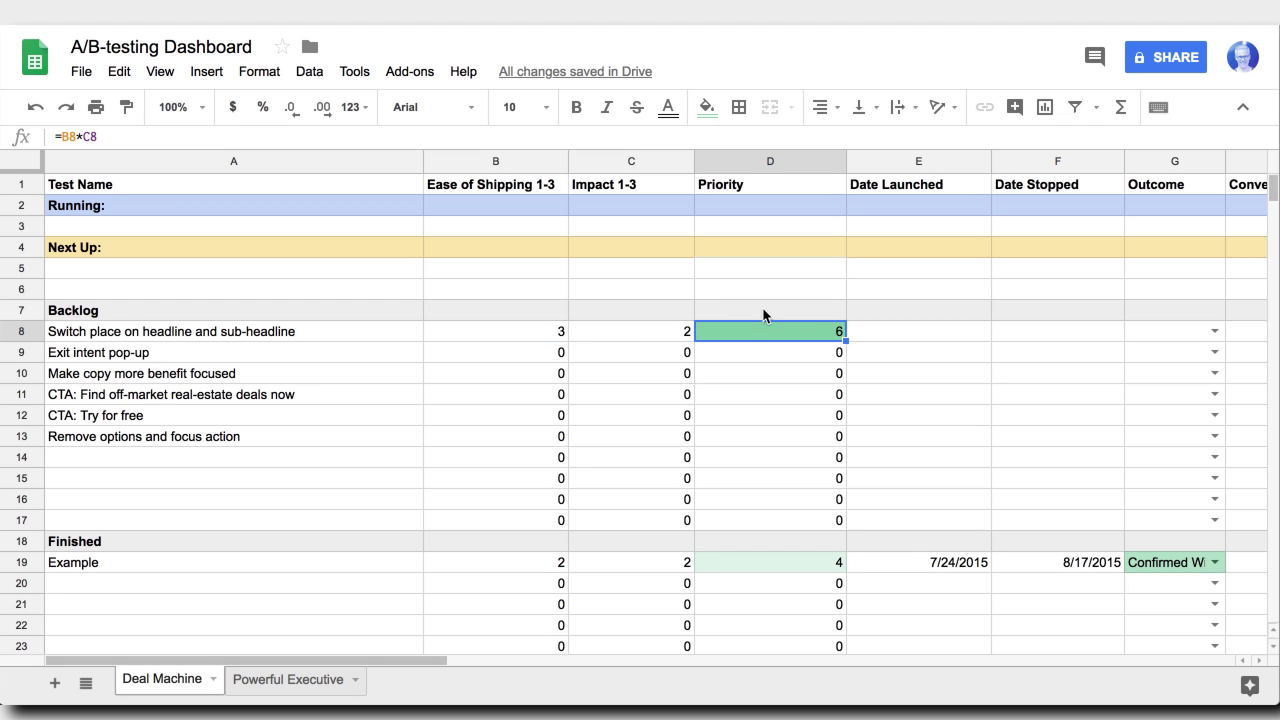
left_click(546, 336)
left_click(618, 339)
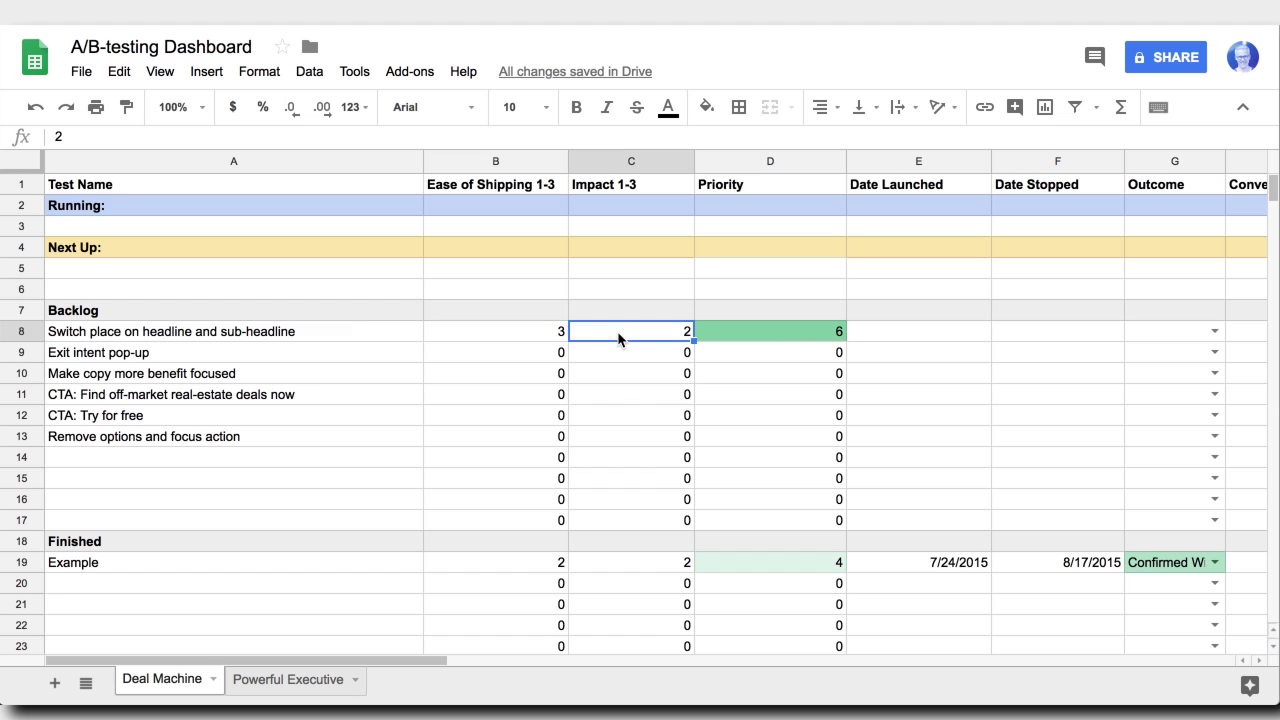
left_click(795, 335)
left_click(951, 336)
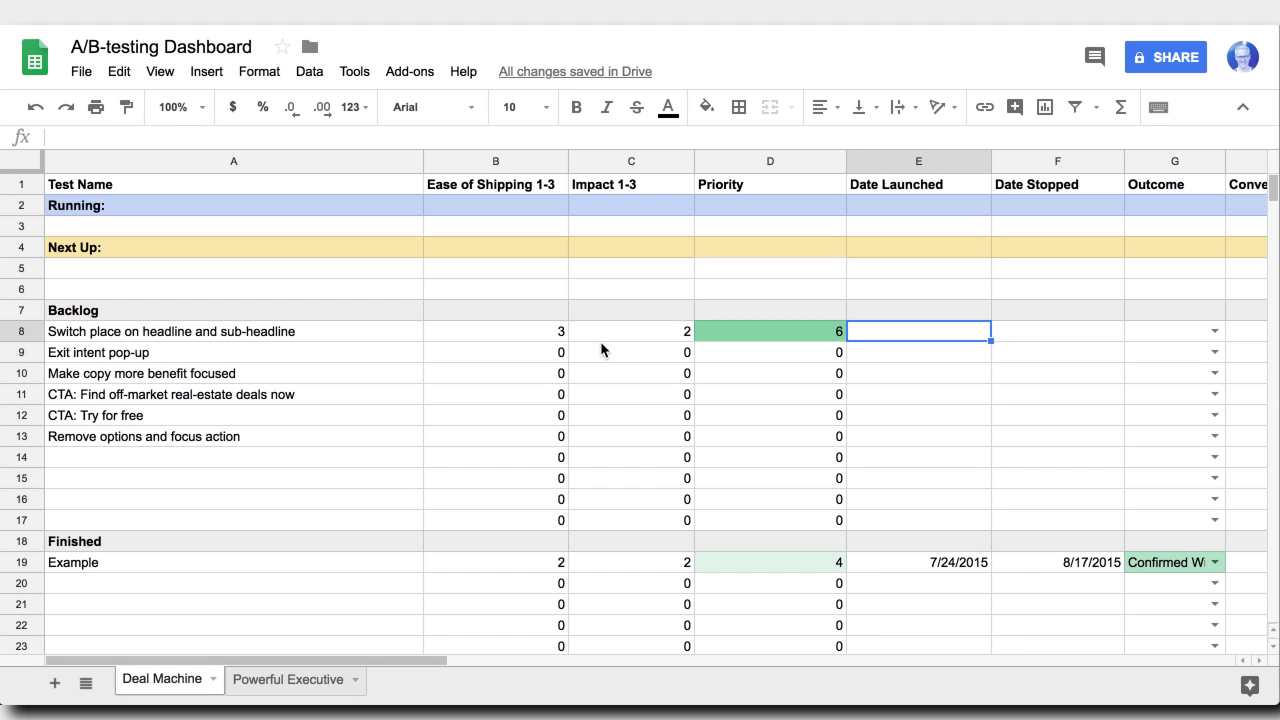
Step: Enter ease and impact scores for the Exit intent pop-up and benefit-focused copy tests
left_click(554, 359)
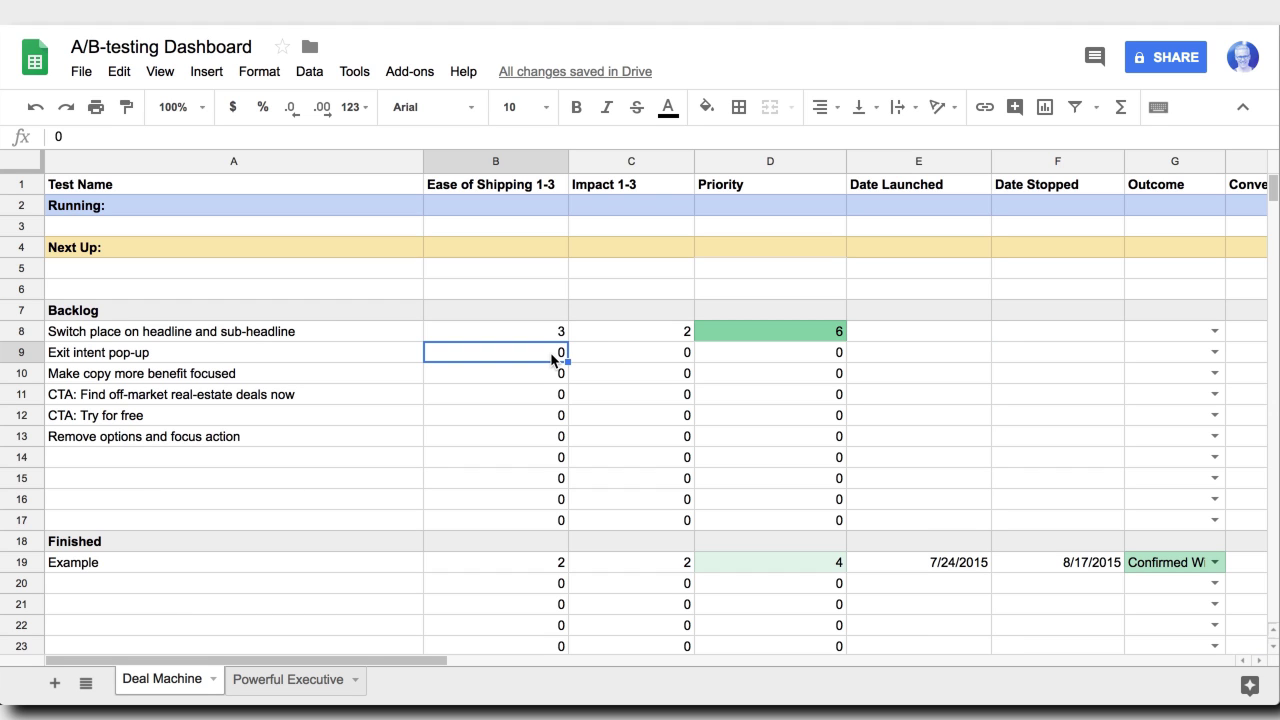
type("1")
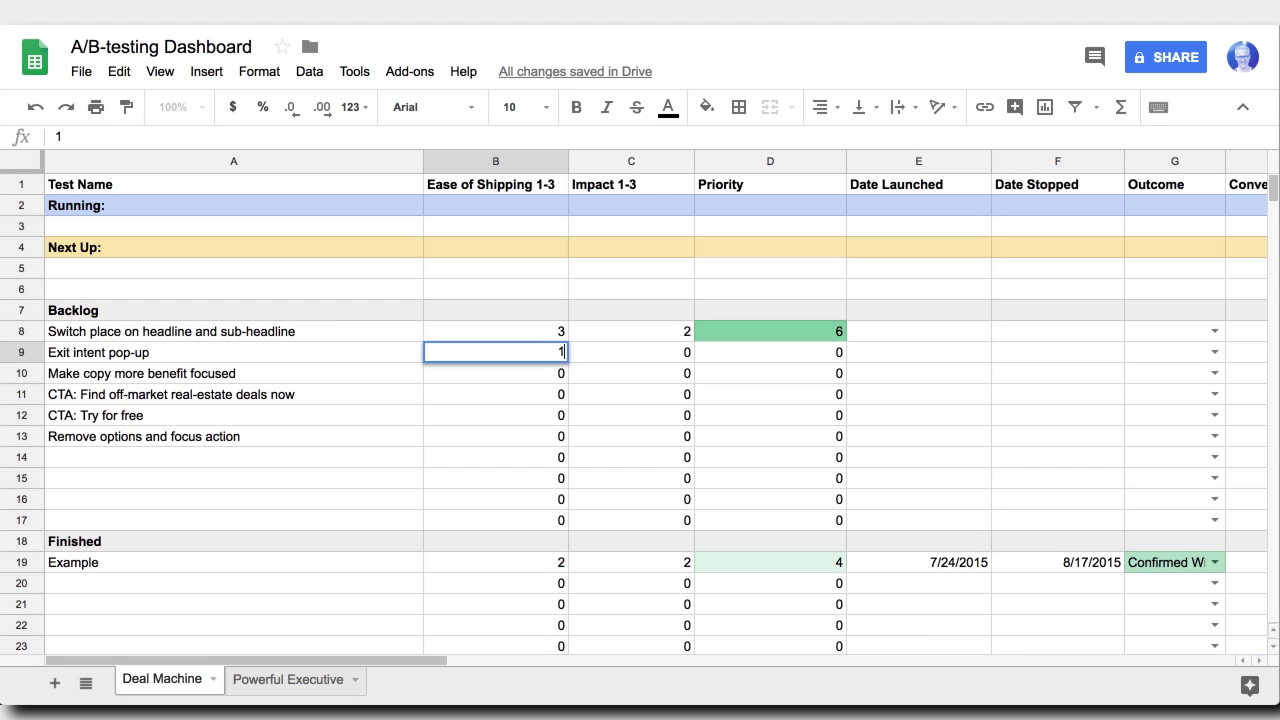
key("Tab")
type("3")
key("Tab")
key("Tab")
key("Return")
type("2")
key("Tab")
type("2")
key("Return")
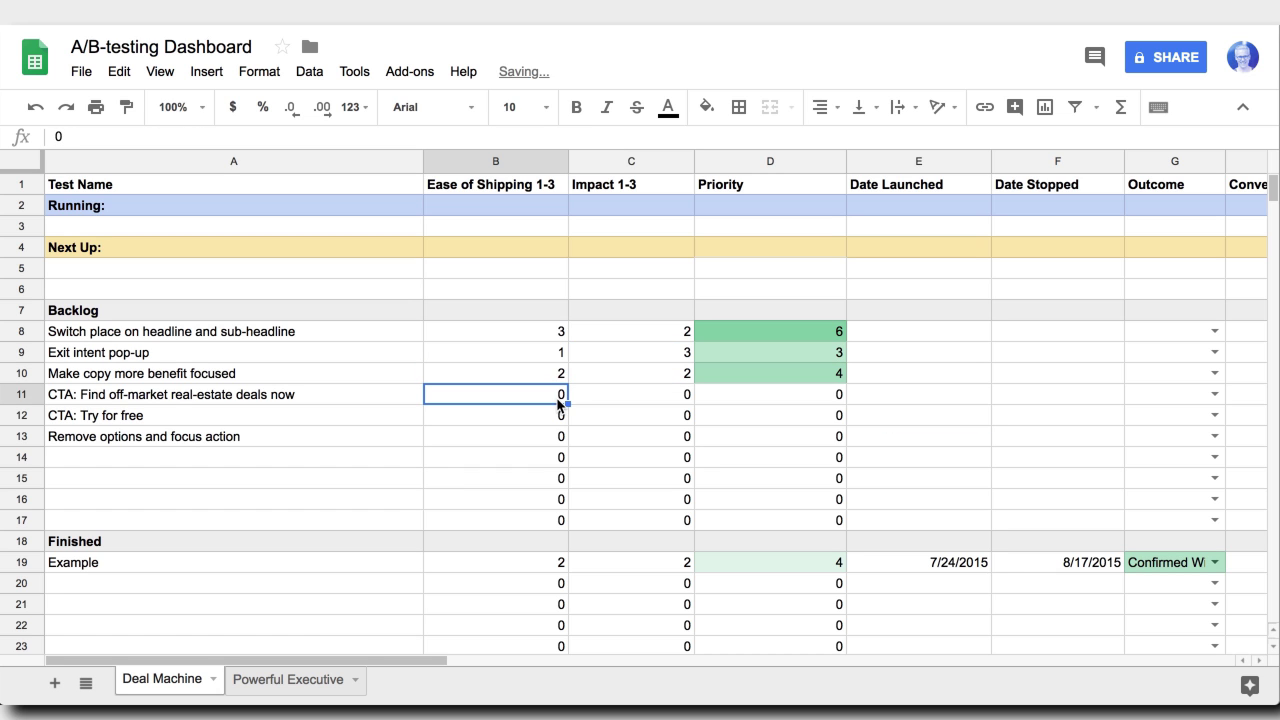
Step: Score the off-market deals CTA, Try for free and the last backlog test
type("3")
key("Tab")
type("1")
key("Return")
type("3")
key("Tab")
type("1")
key("Return")
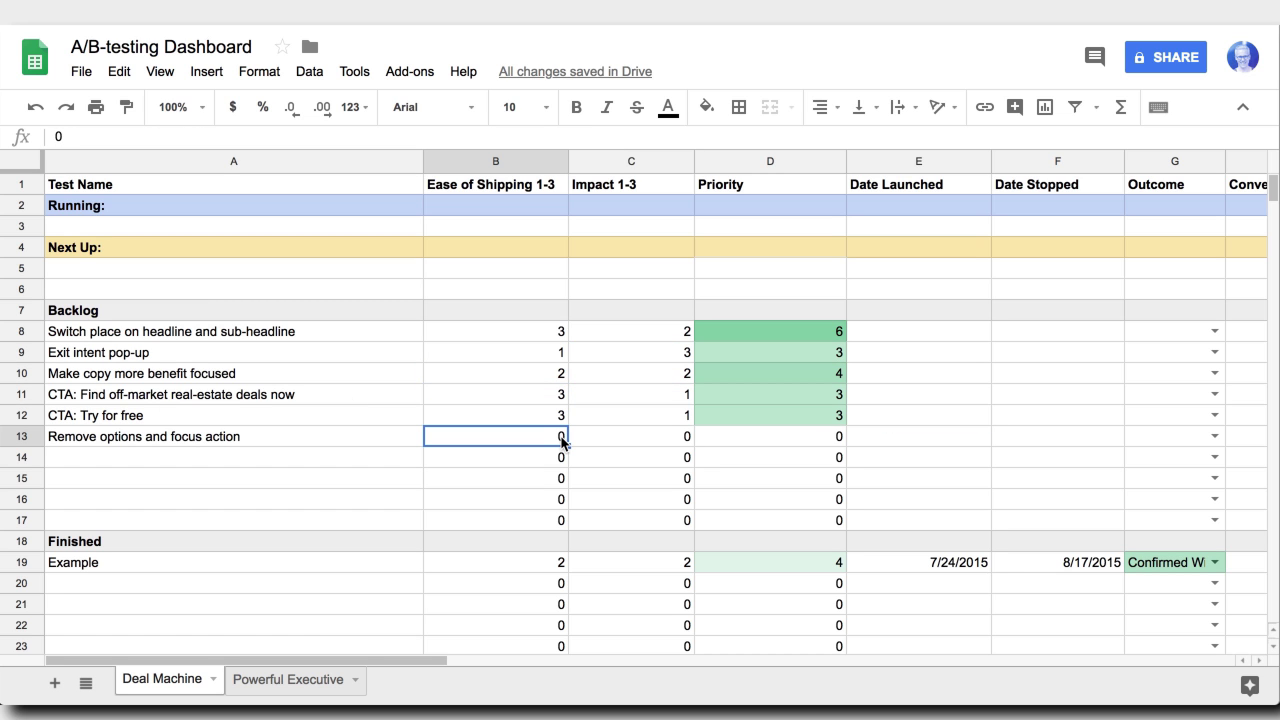
type("2")
key("Tab")
type("3")
left_click(903, 483)
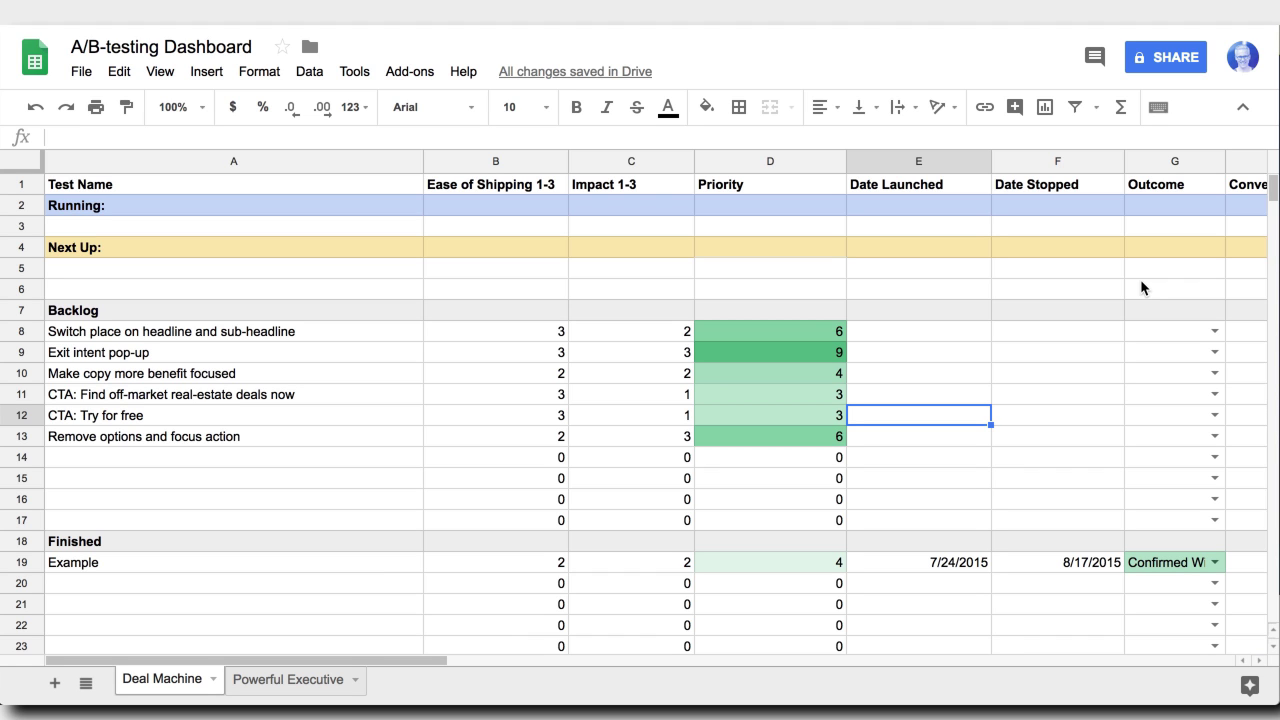
Step: Drag the Exit intent pop-up row from the backlog into row 3 under Running
left_click(26, 352)
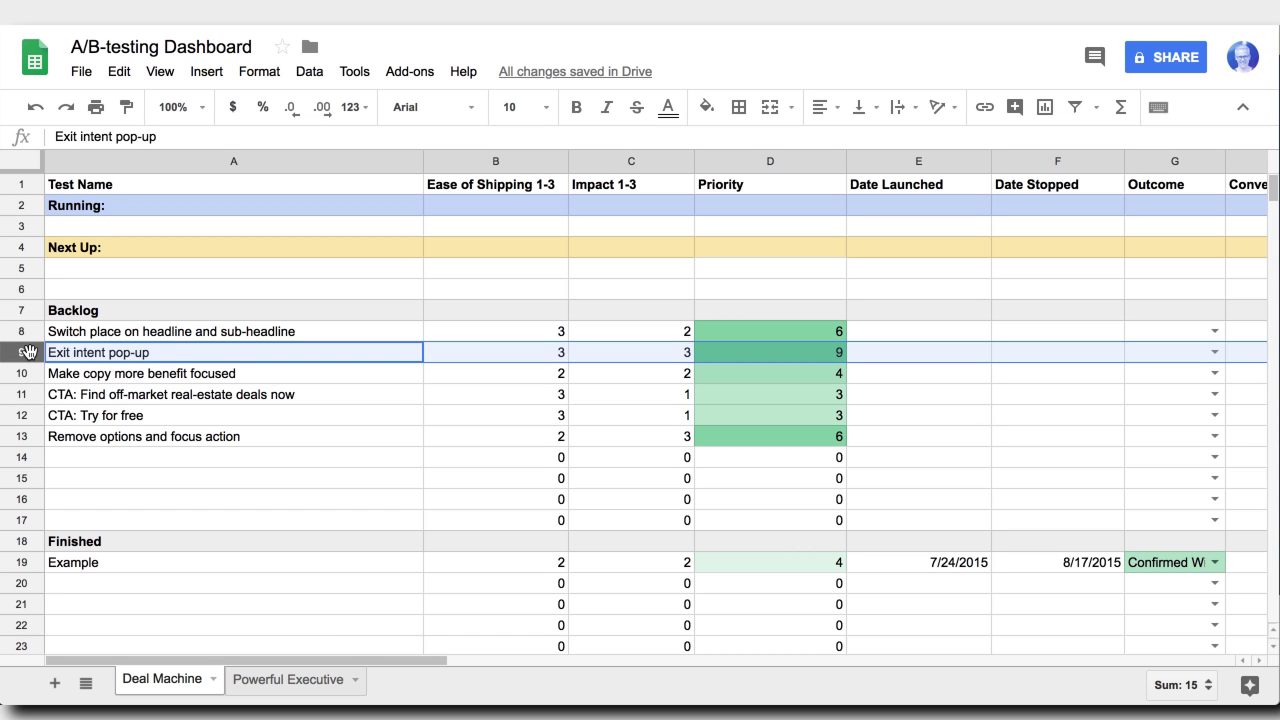
left_click_drag(28, 352, 22, 226)
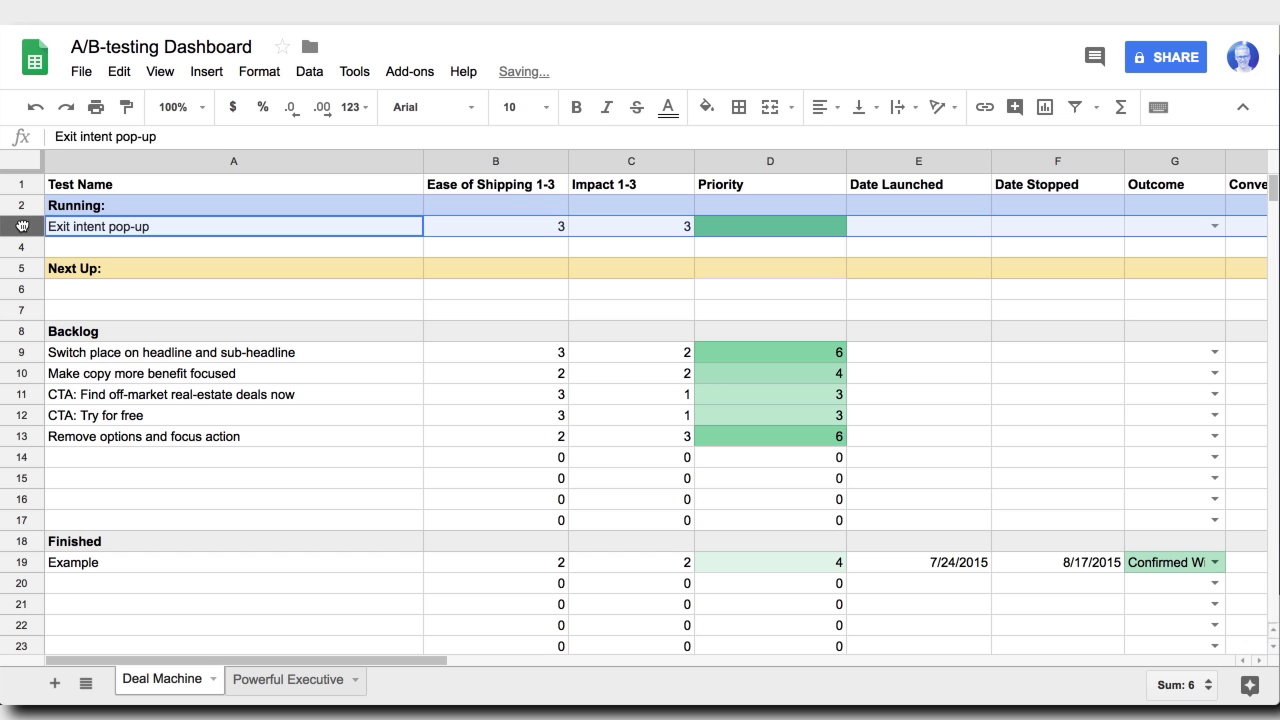
left_click(109, 249)
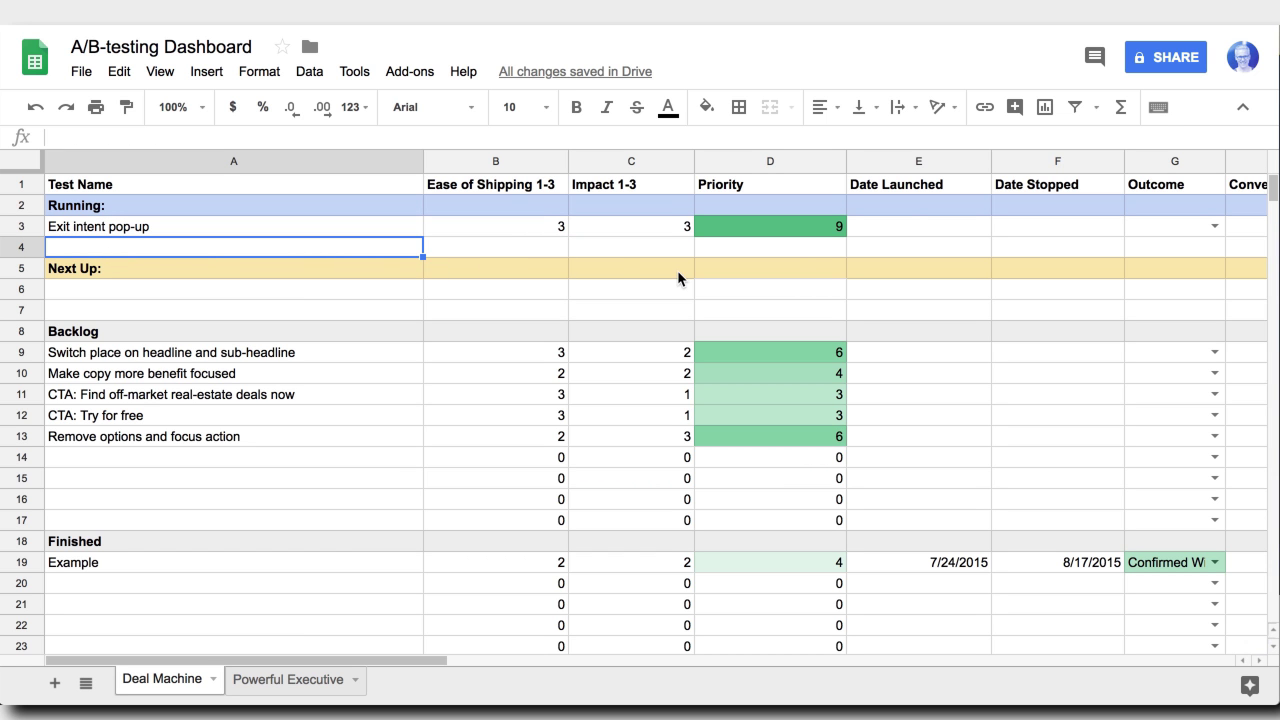
Step: Enter today's date, 20.03.2018, as its Date Launched in E3
left_click(930, 228)
key("ctrl+semicolon")
key("Return")
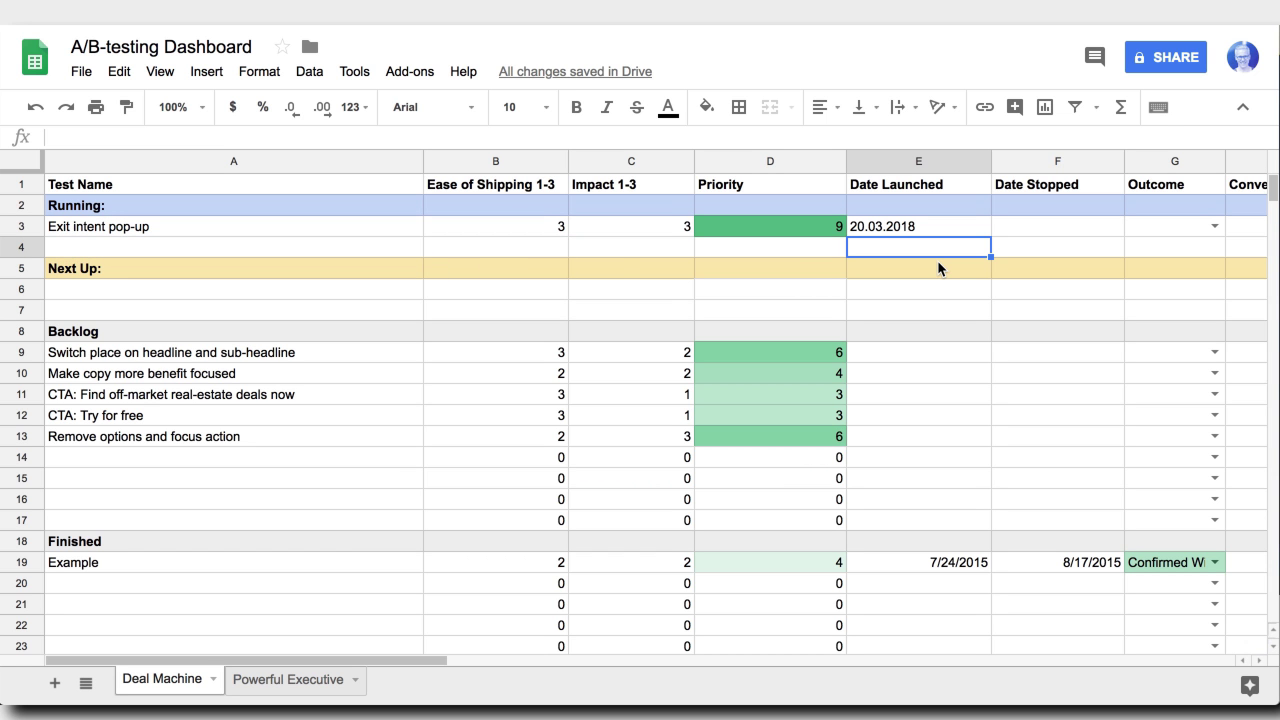
key("ctrl+Up")
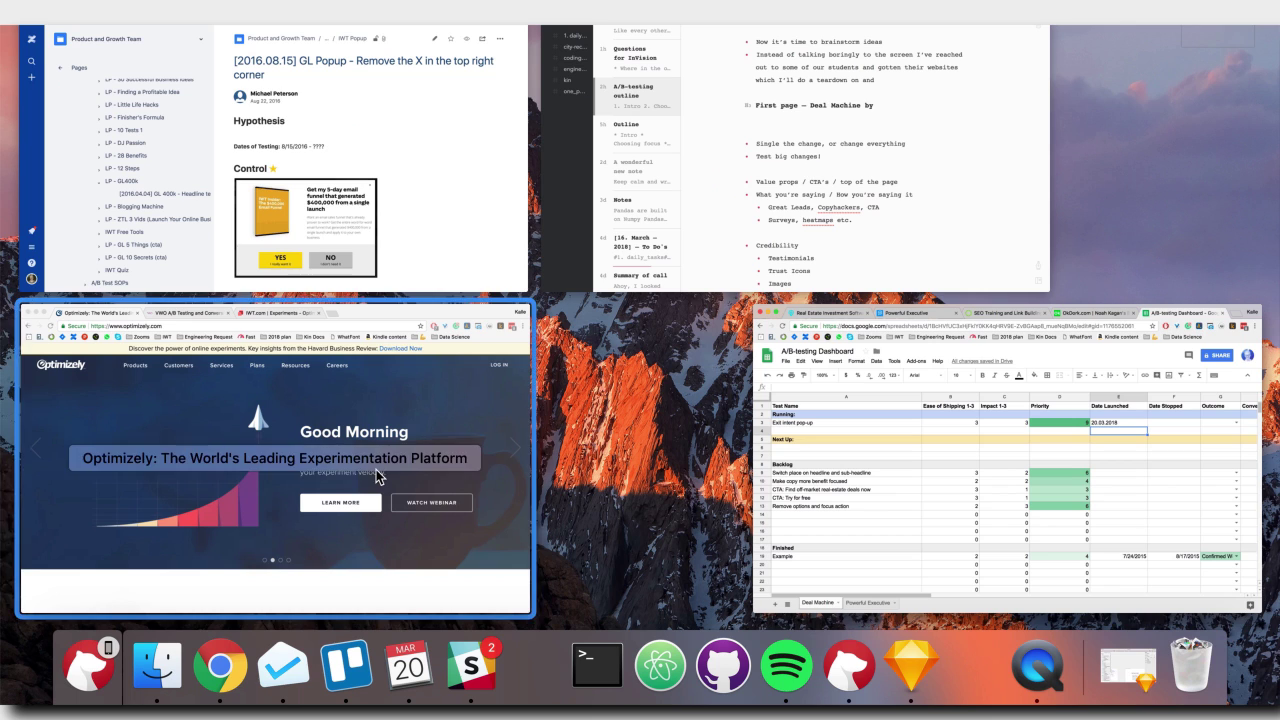
Step: Bring the Optimizely browser window forward and scroll through its homepage
left_click(376, 469)
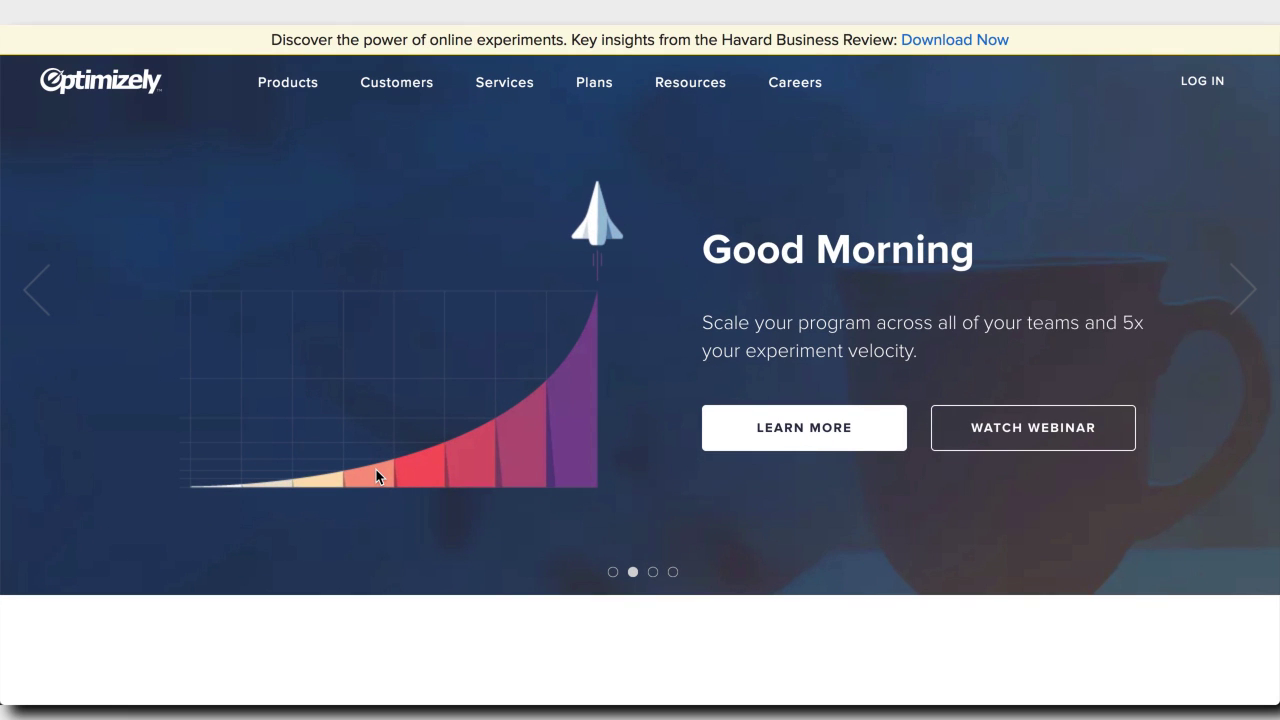
scroll(733, 560, "down", 2)
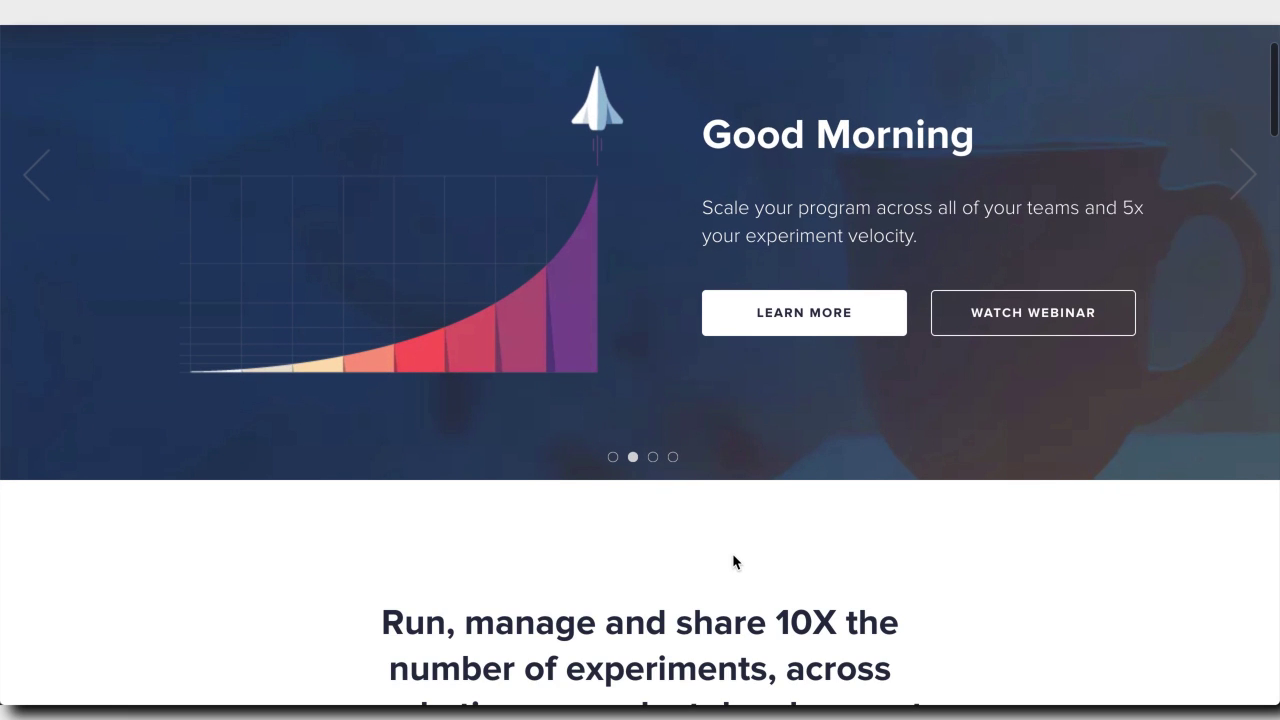
scroll(733, 562, "down", 4)
scroll(733, 562, "down", 10)
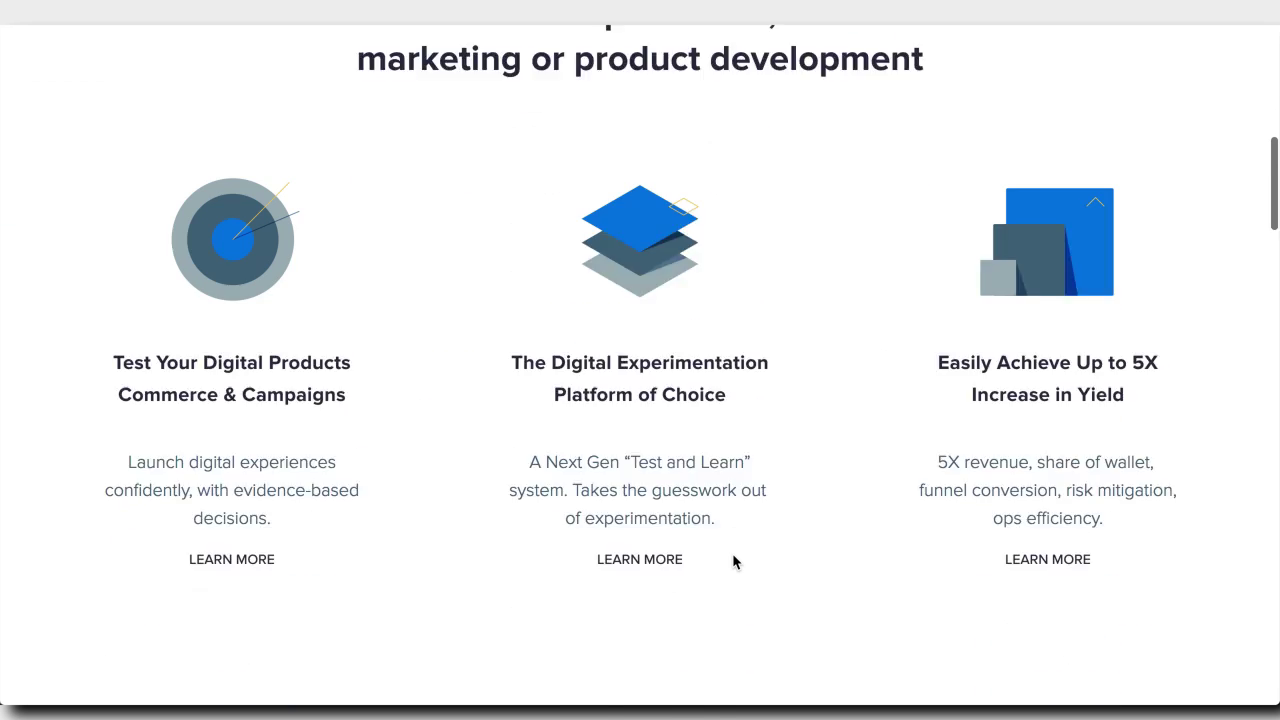
scroll(733, 562, "up", 12)
scroll(733, 562, "up", 3)
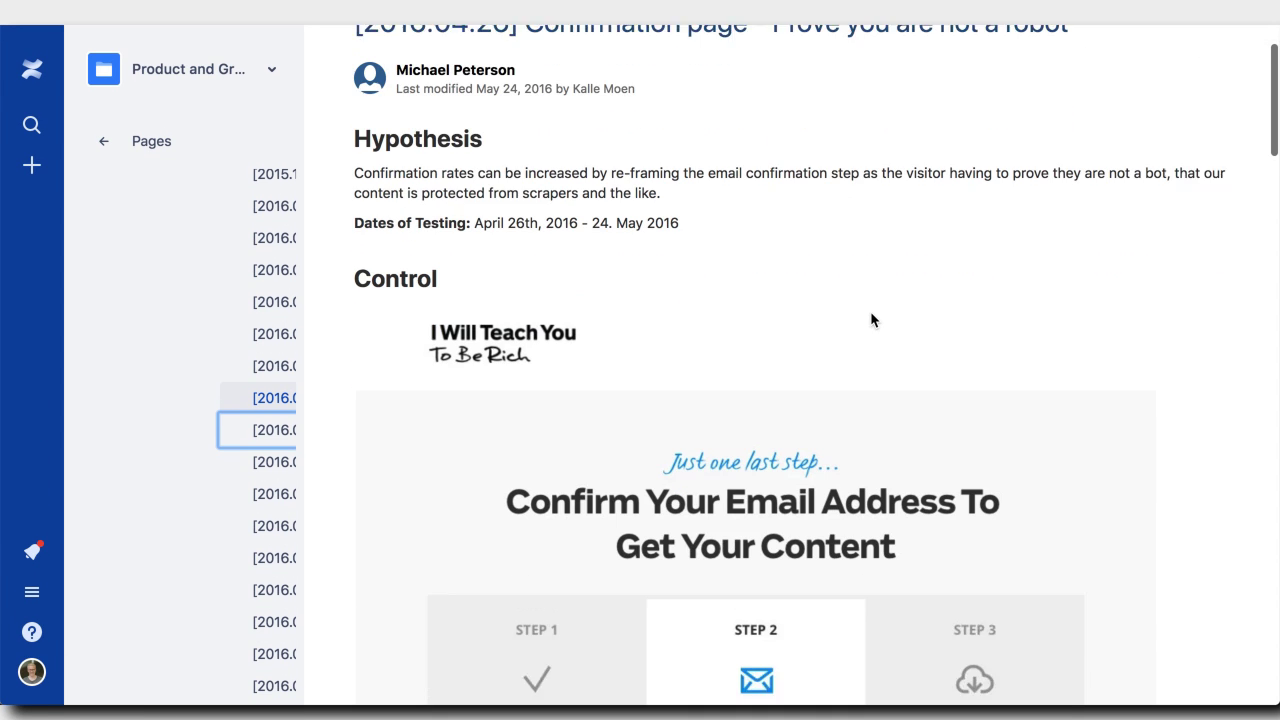
Step: Scroll past the Hypothesis, Control and Variant 1 screenshots to the Data heading
scroll(872, 314, "down", 5)
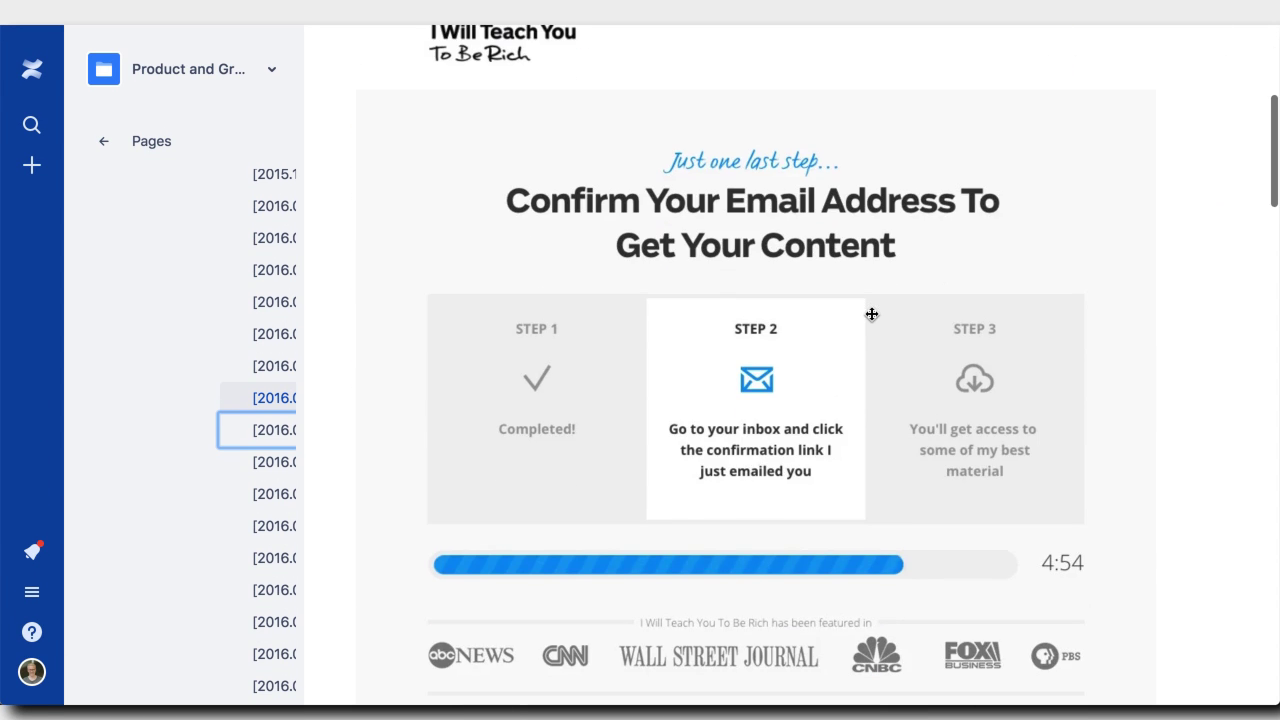
scroll(872, 314, "down", 1)
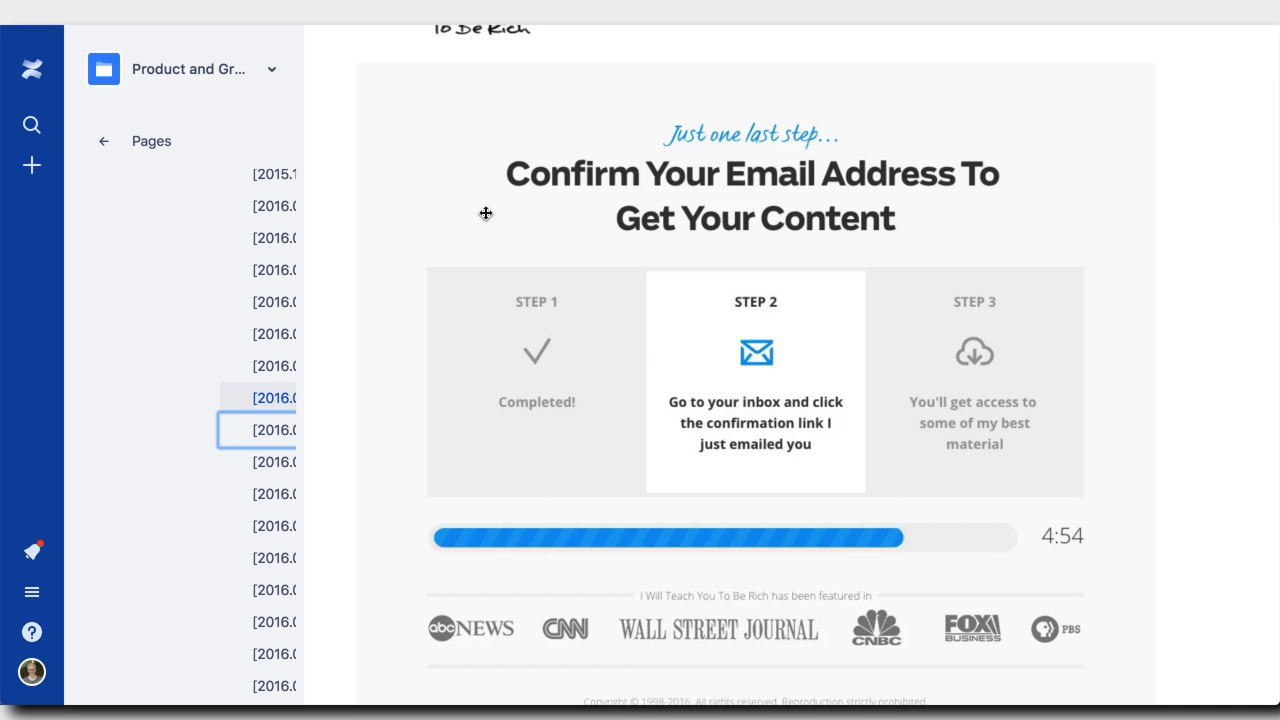
scroll(929, 206, "down", 10)
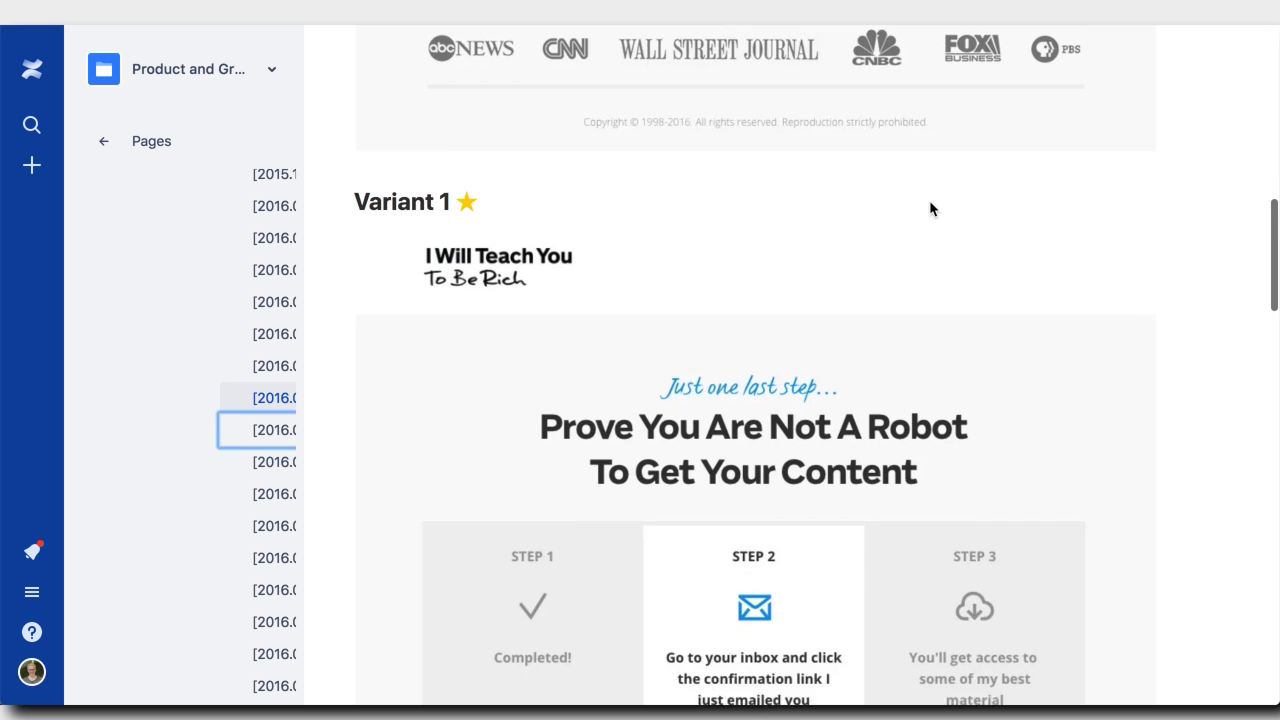
scroll(929, 208, "down", 3)
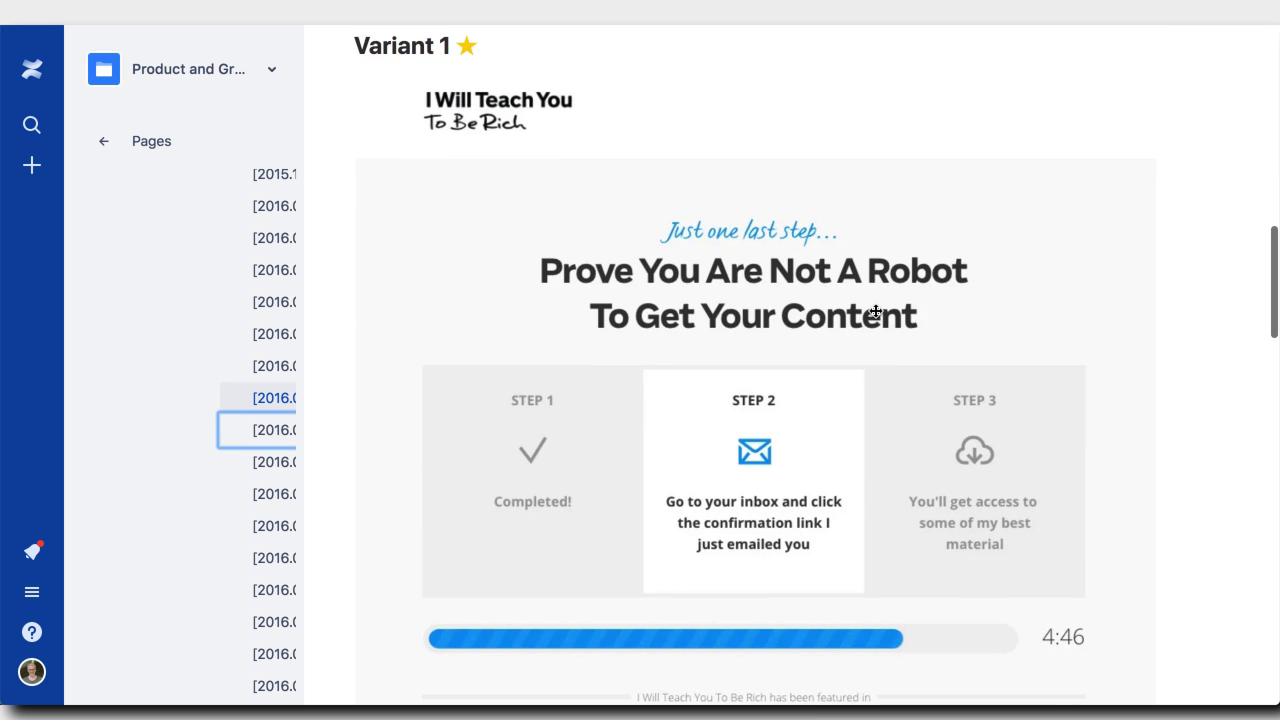
scroll(1117, 310, "up", 1)
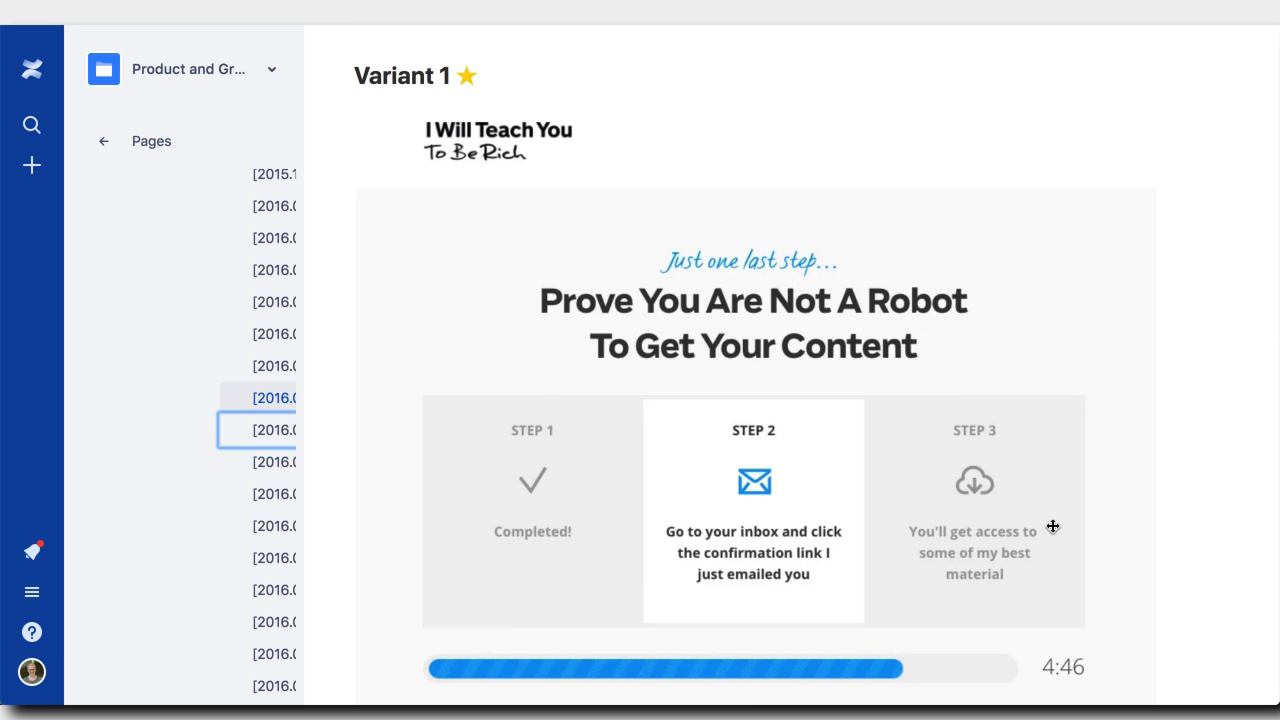
scroll(1053, 526, "down", 10)
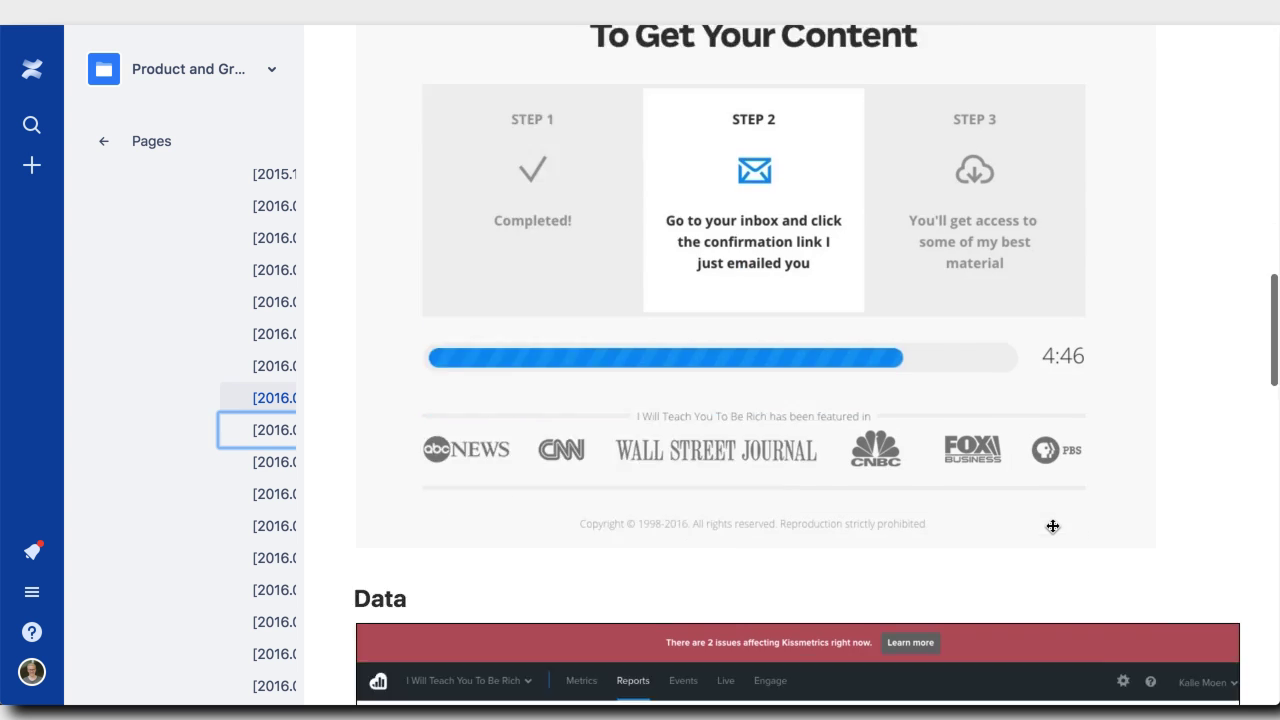
Step: Scroll to the Kissmetrics chart showing Variation-1's 1.50% improvement and the variations table
scroll(1053, 526, "down", 6)
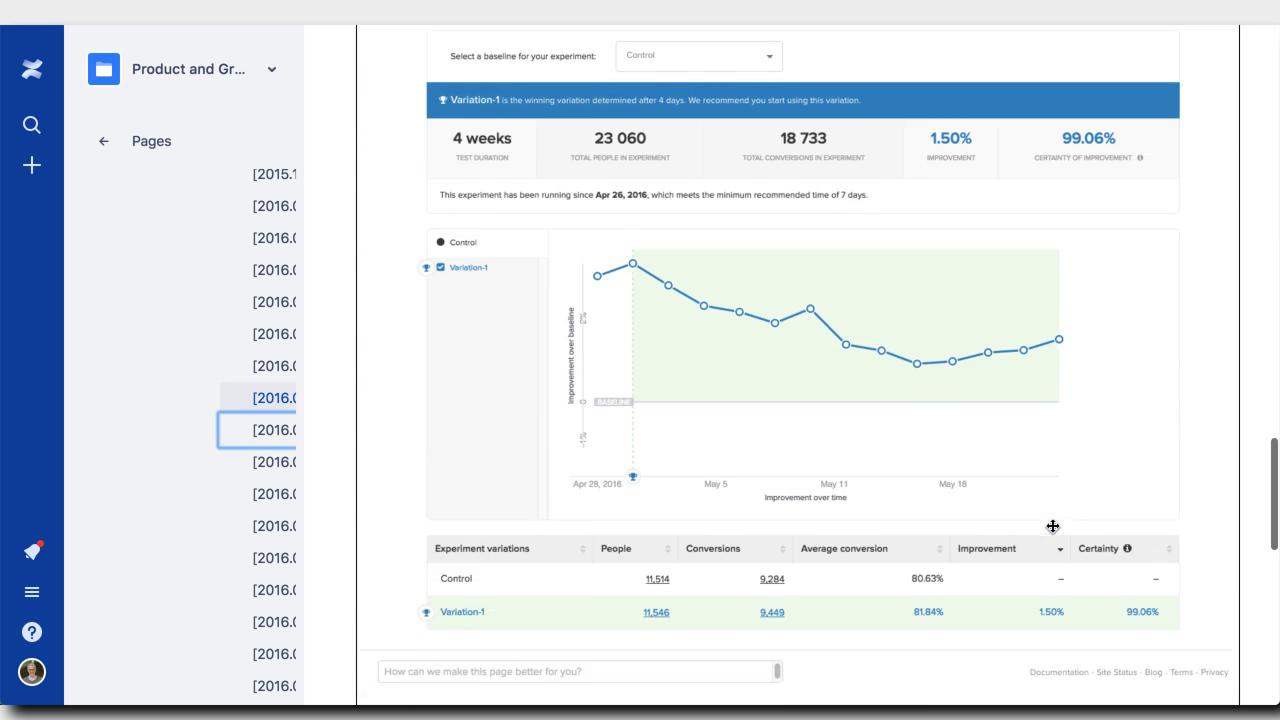
scroll(1053, 526, "up", 1)
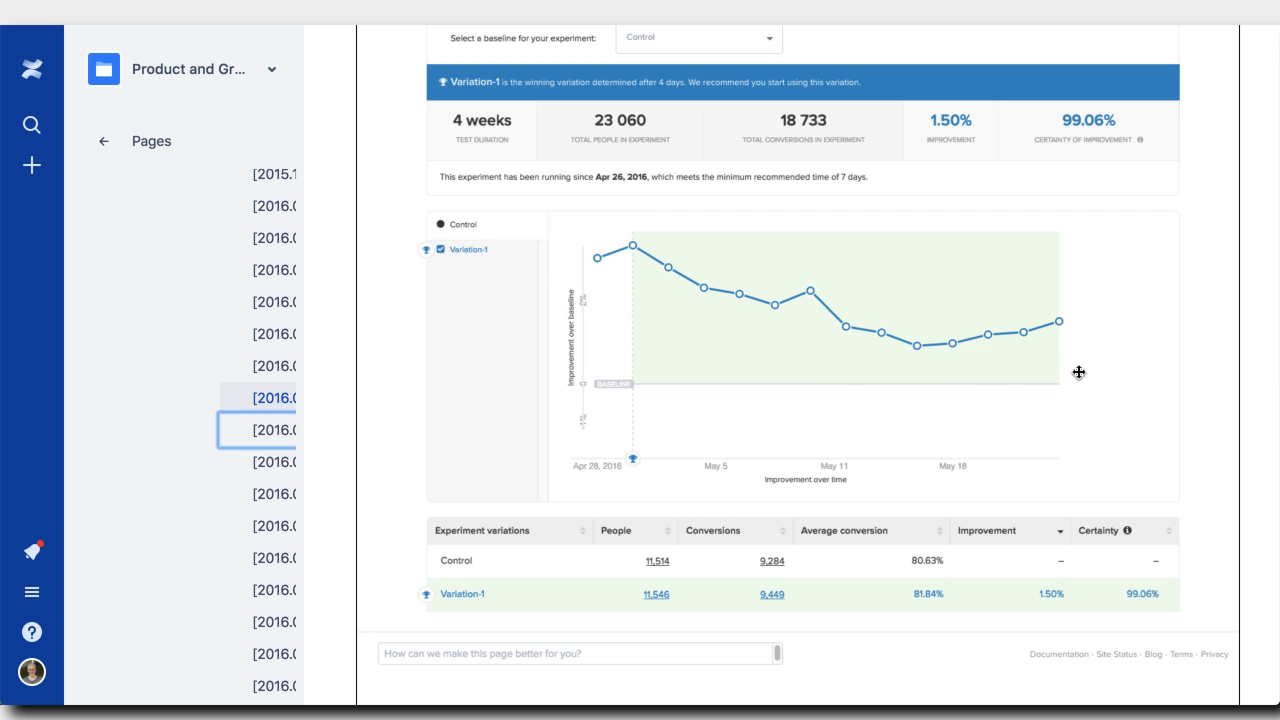
scroll(624, 530, "down", 1)
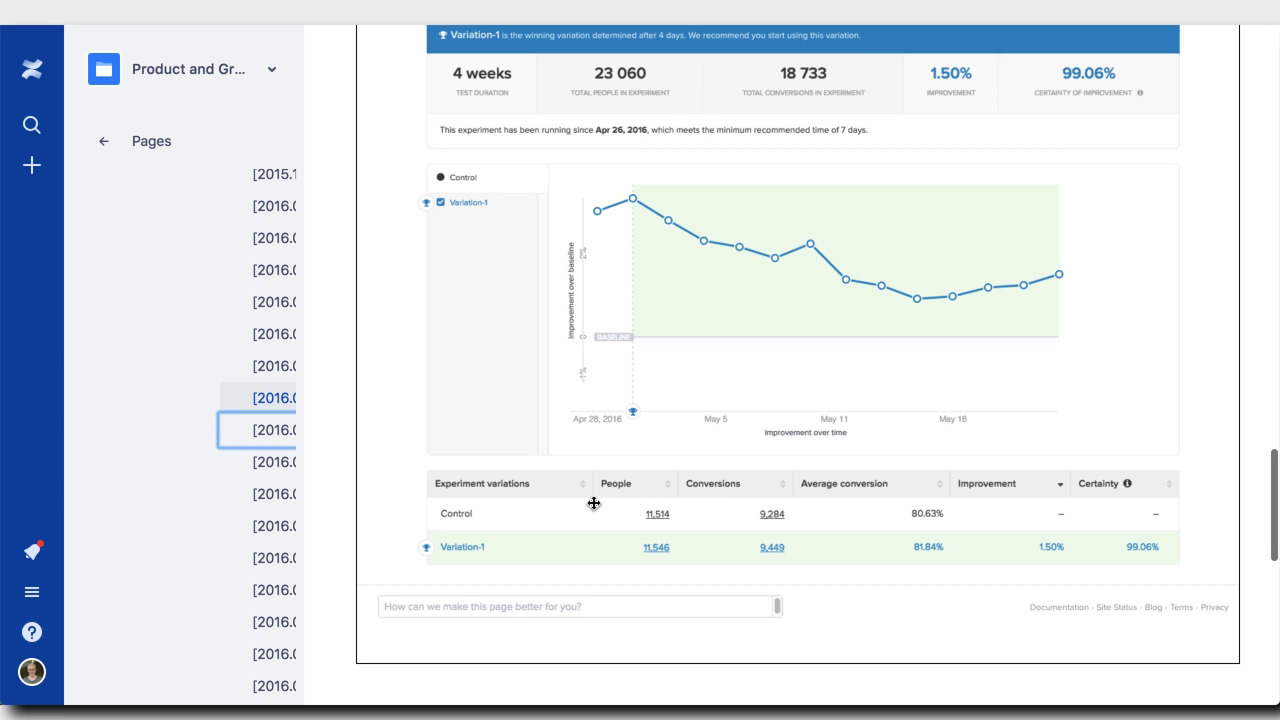
scroll(1231, 499, "up", 1)
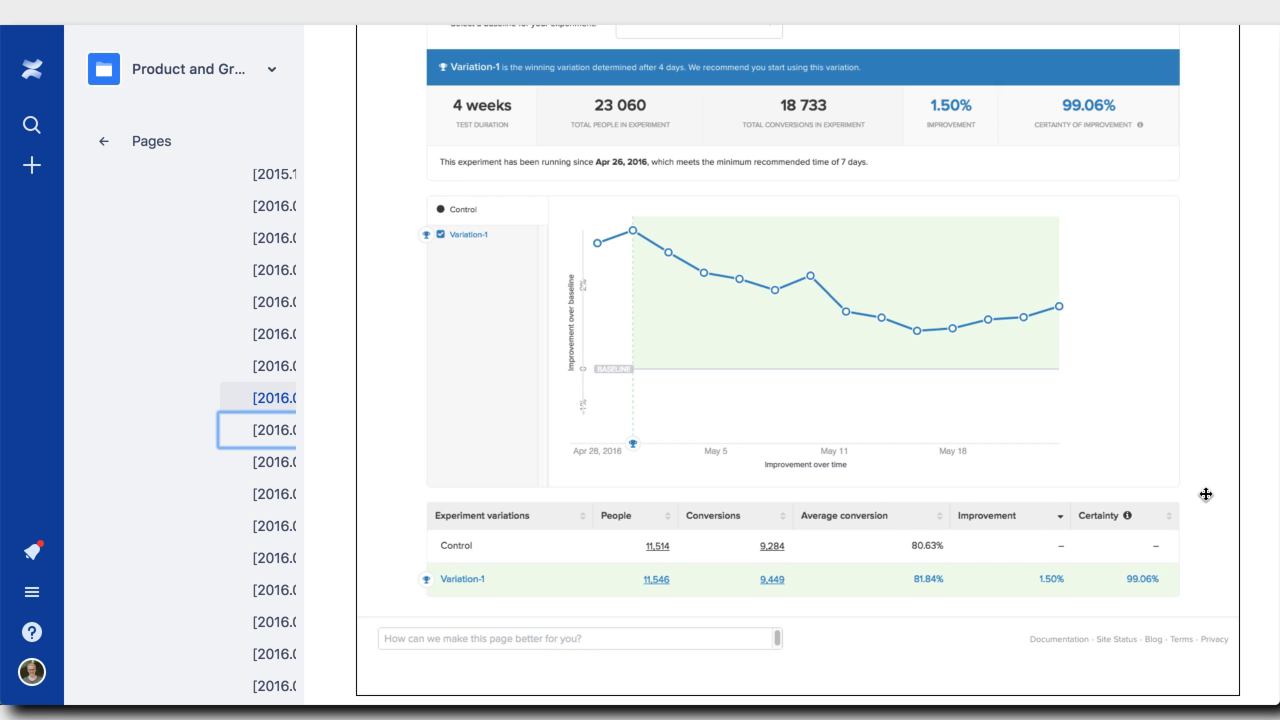
scroll(1205, 494, "down", 1)
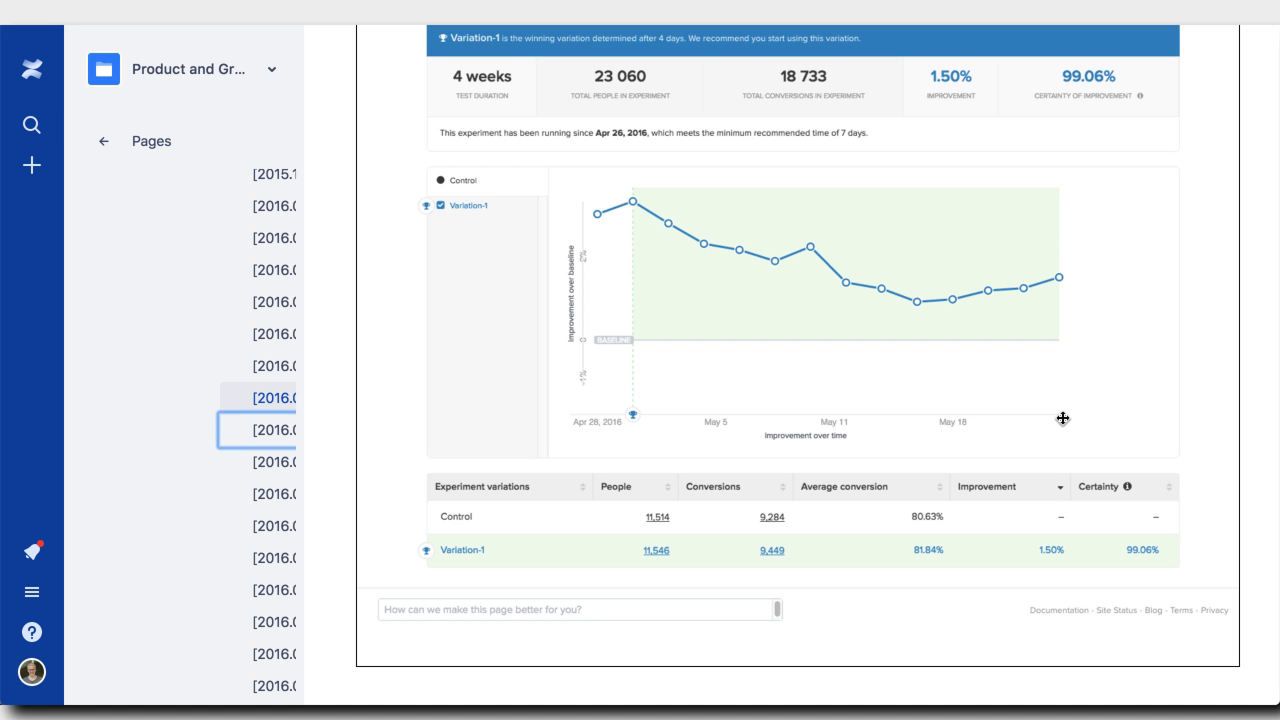
scroll(1218, 335, "up", 1)
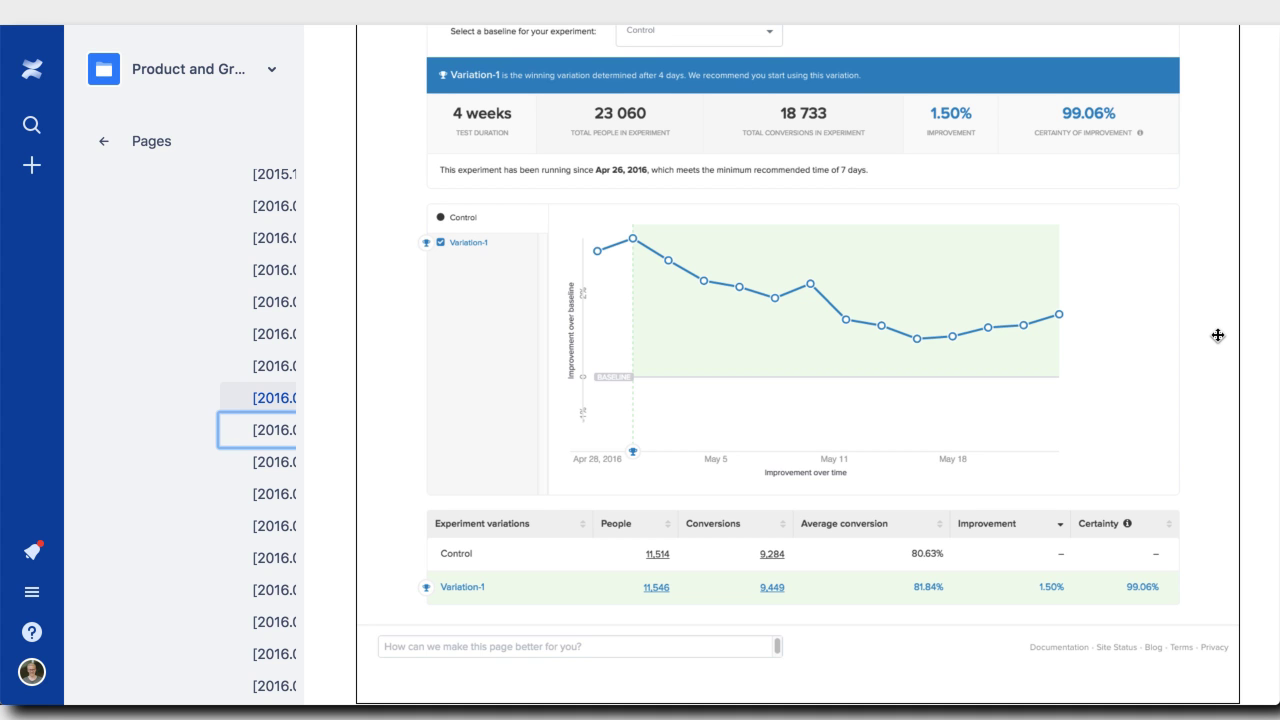
scroll(1218, 335, "up", 1)
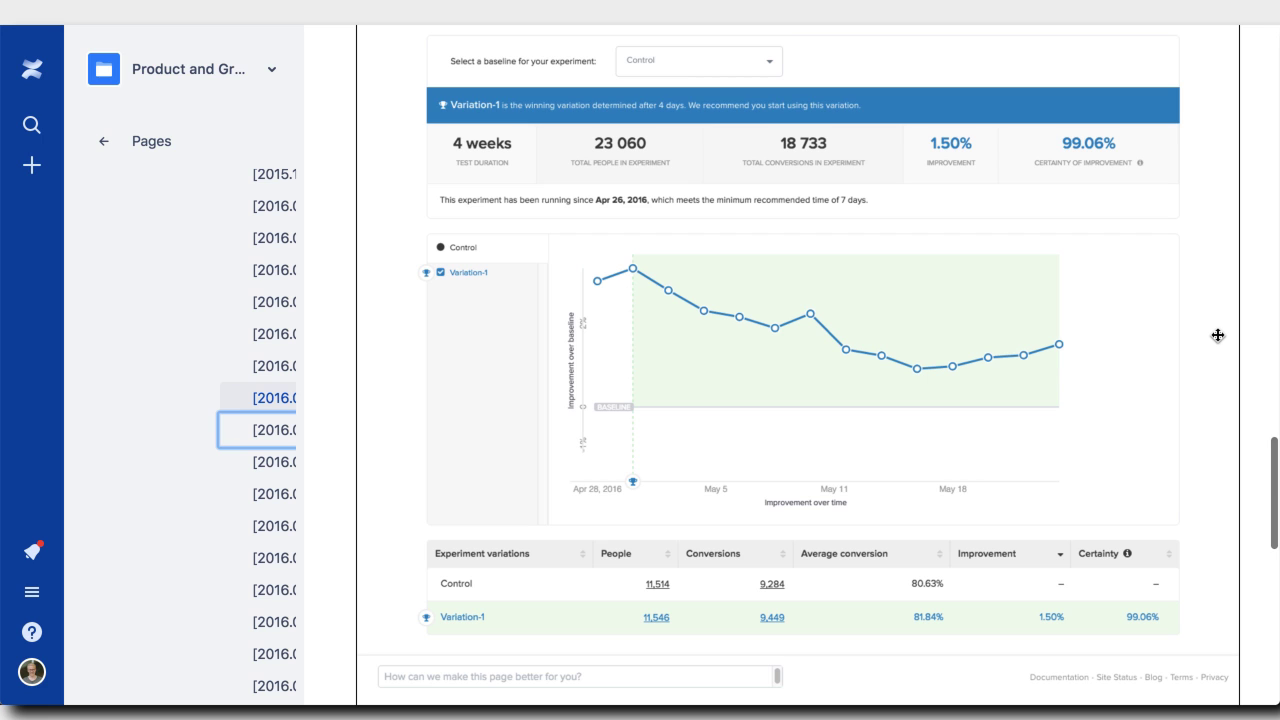